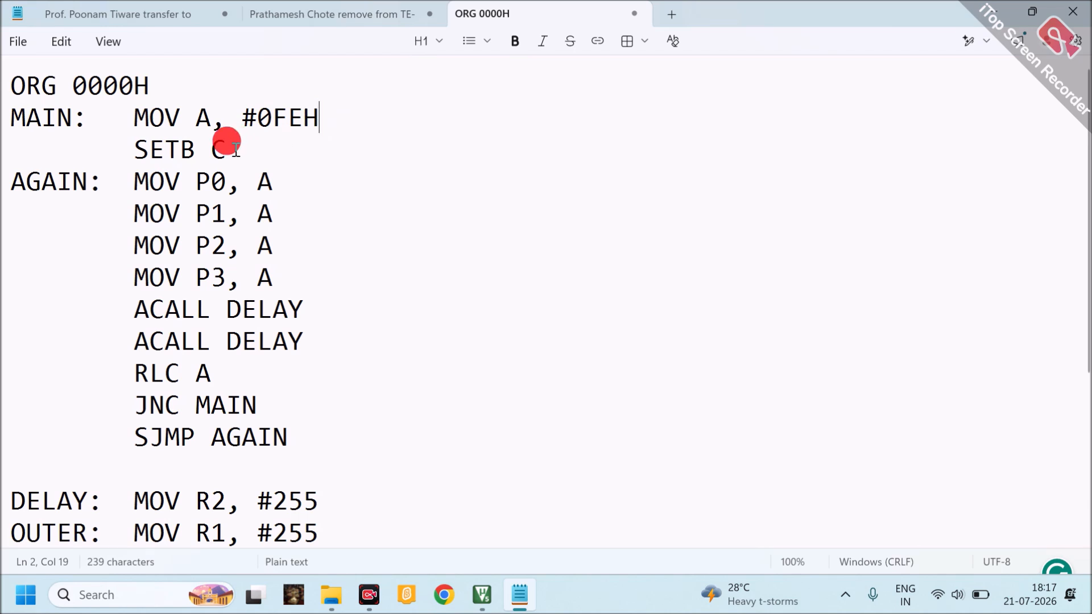
Examine the SETB C instruction, the moves of A to ports P0 to P3 and the two ACALL DELAY lines
drag(226, 145, 126, 155)
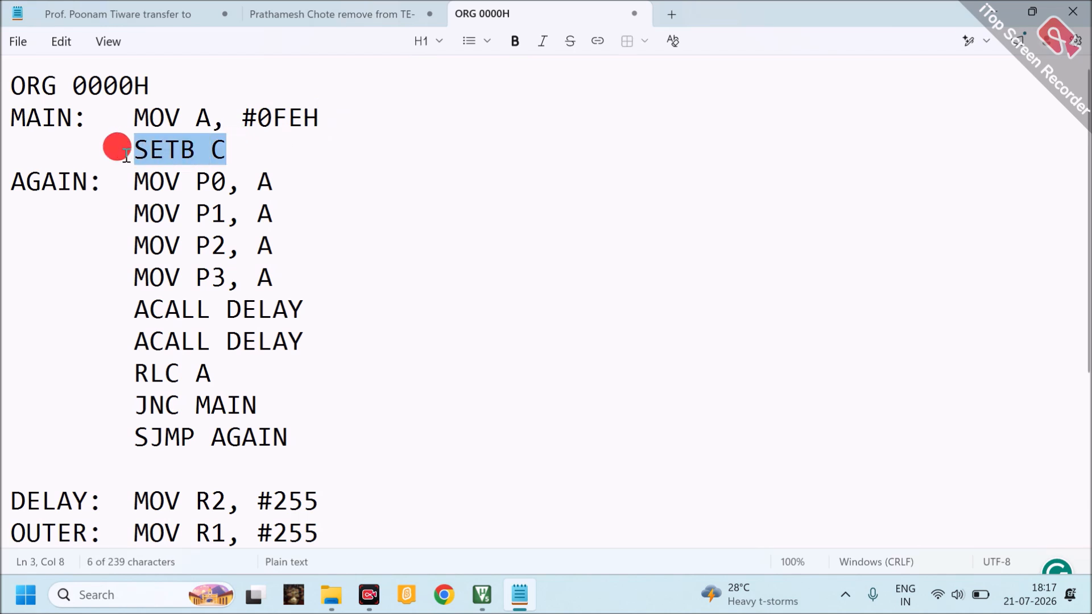
click(262, 183)
double_click(264, 184)
double_click(221, 183)
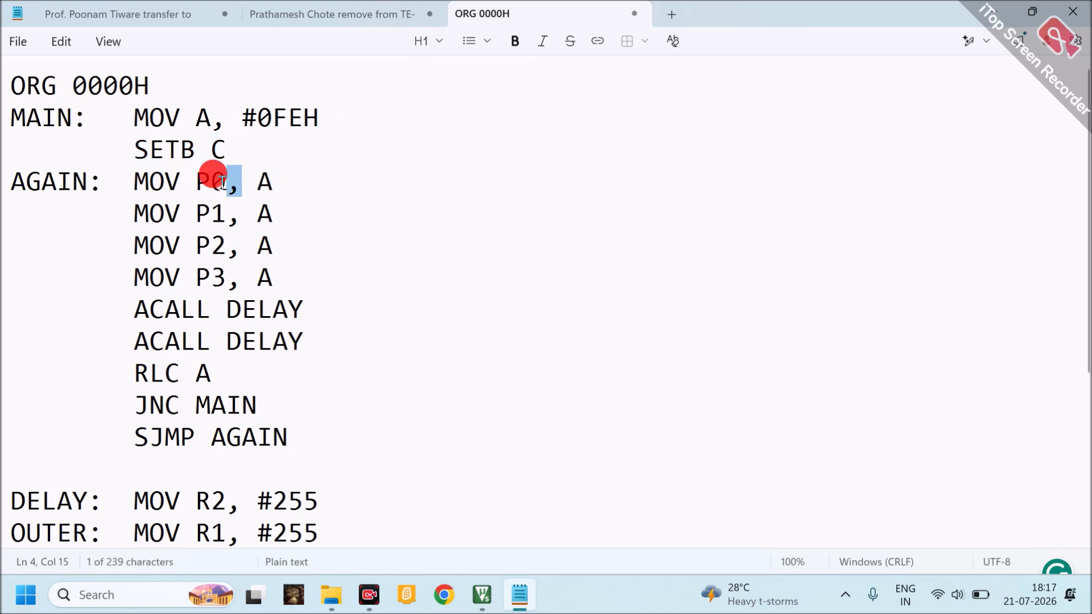
double_click(211, 214)
double_click(211, 245)
double_click(212, 277)
drag(127, 294, 316, 342)
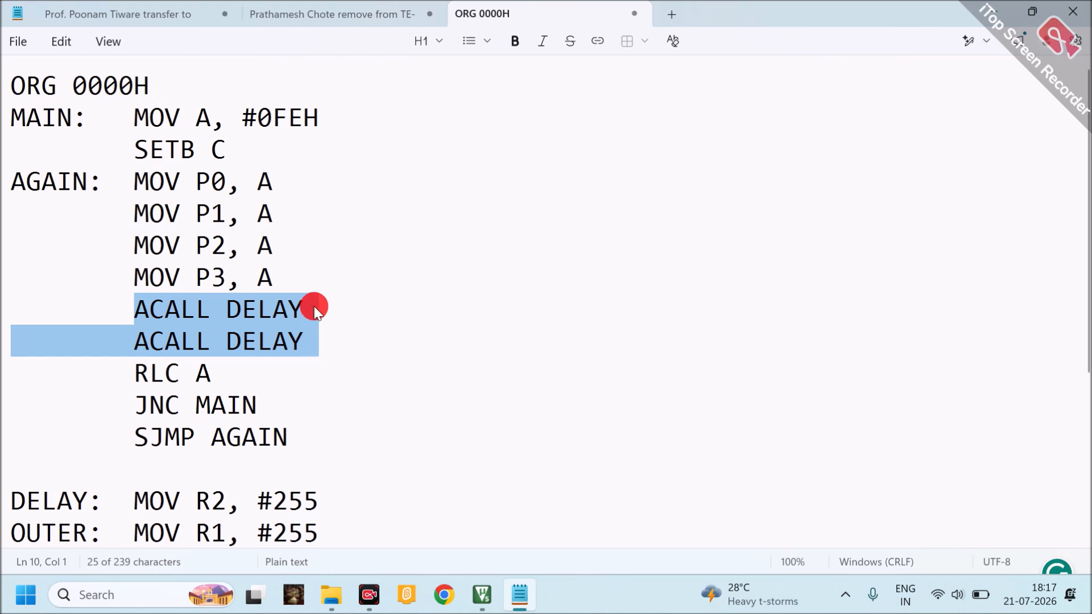
Examine the #0FEH starting value, the RLC A rotation and the JNC MAIN jump back to the MAIN label
click(274, 114)
drag(273, 114, 301, 122)
click(301, 120)
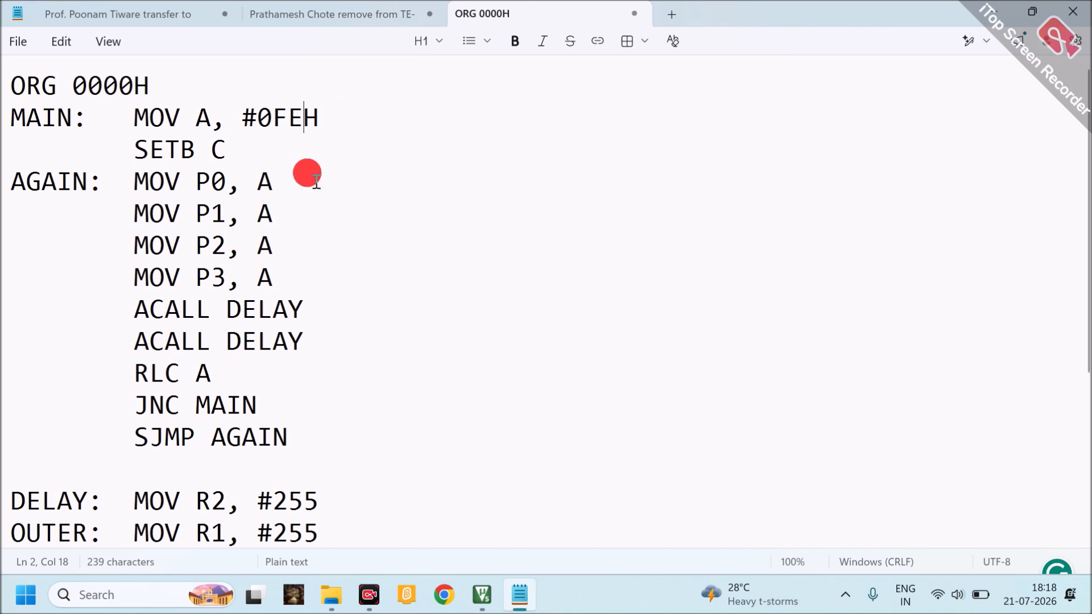
drag(134, 307, 220, 375)
click(130, 367)
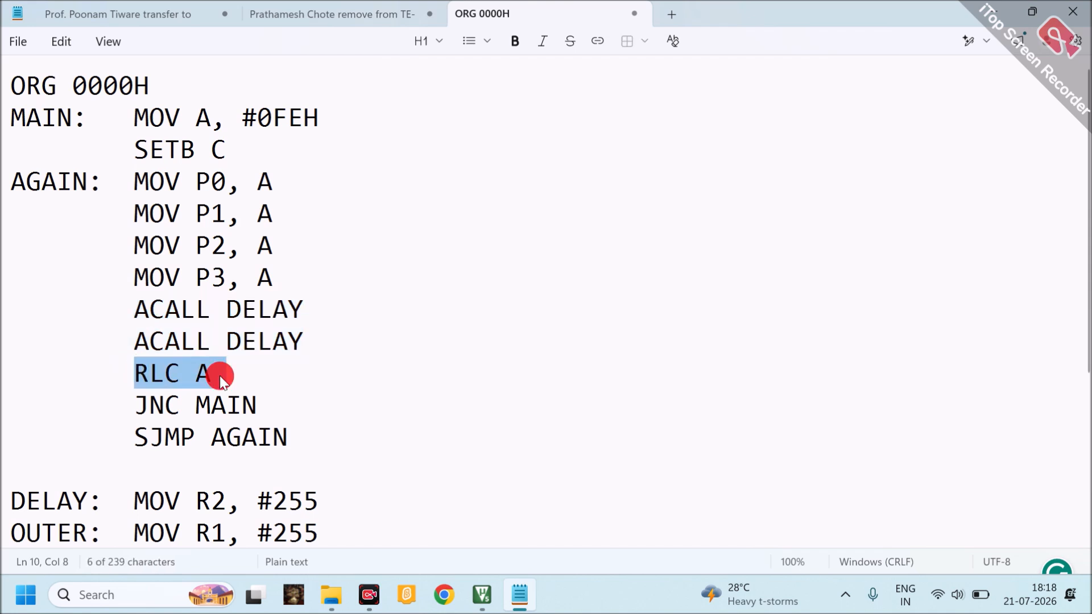
drag(135, 402, 260, 410)
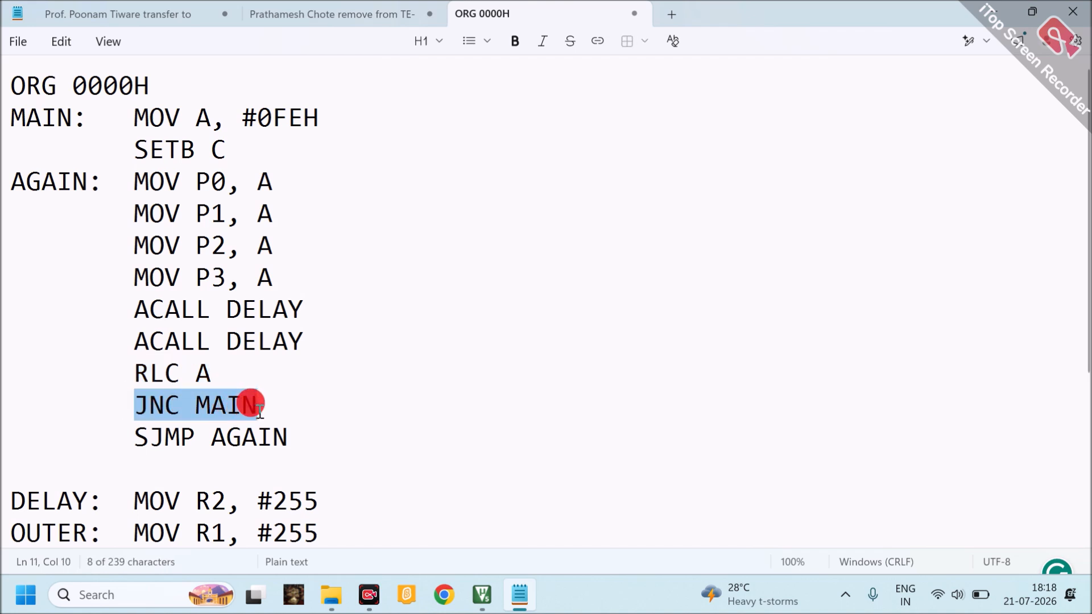
click(259, 410)
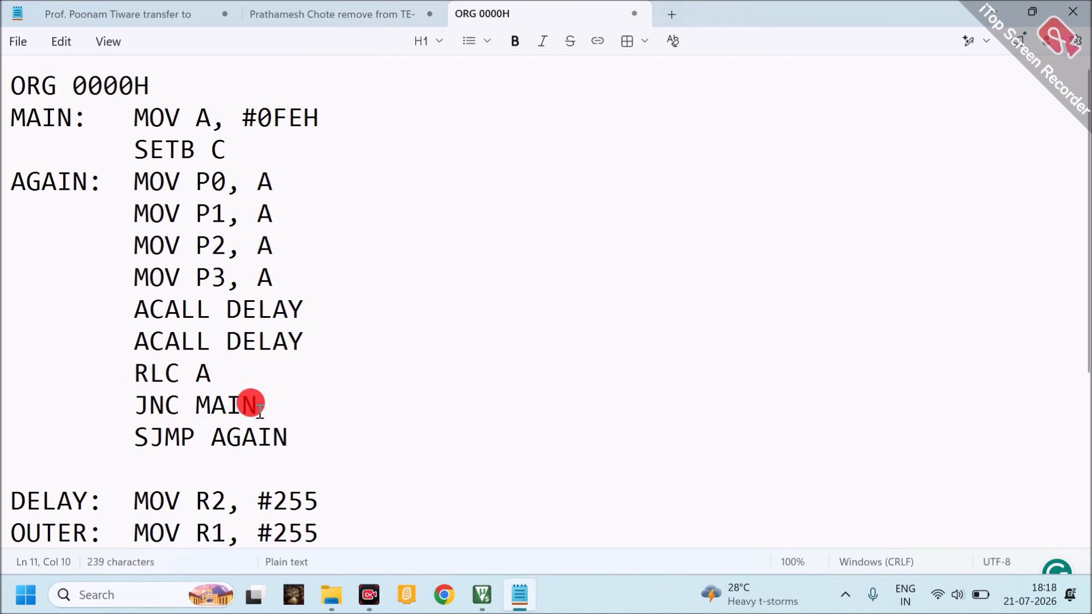
drag(73, 118, 13, 119)
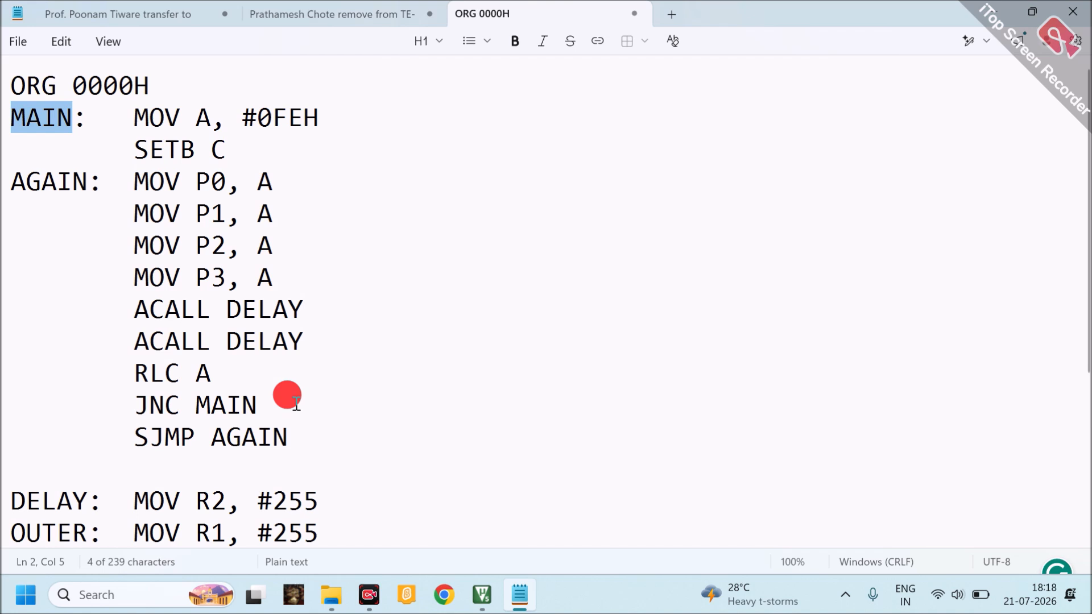
drag(149, 180, 288, 389)
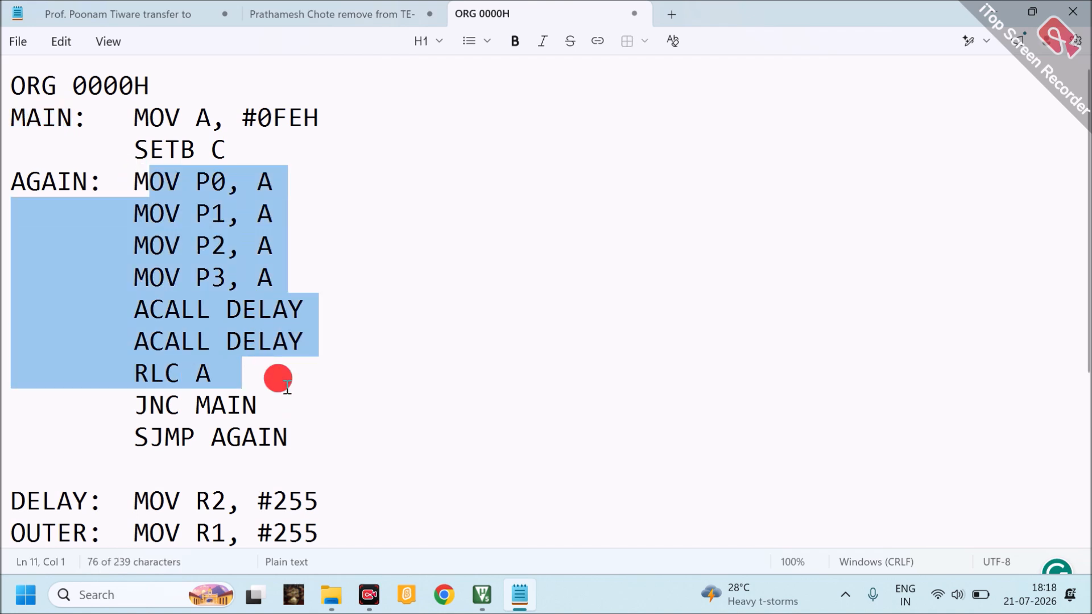
Examine the SJMP AGAIN loop and the DELAY subroutine down to its RET instruction
drag(135, 441, 293, 451)
click(289, 449)
click(135, 440)
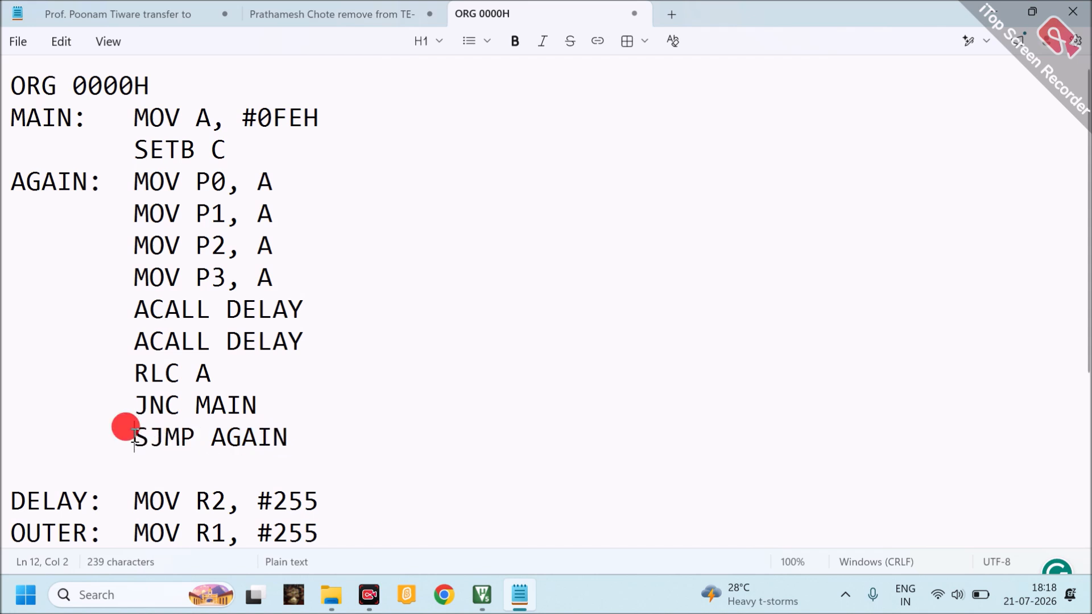
drag(134, 439, 295, 432)
click(80, 183)
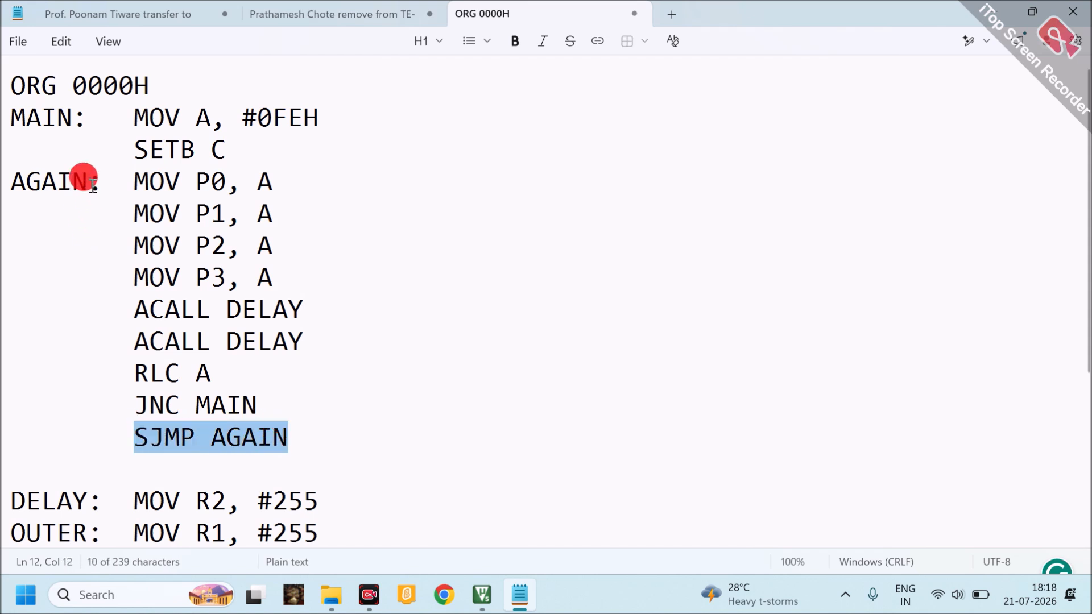
drag(90, 181, 257, 384)
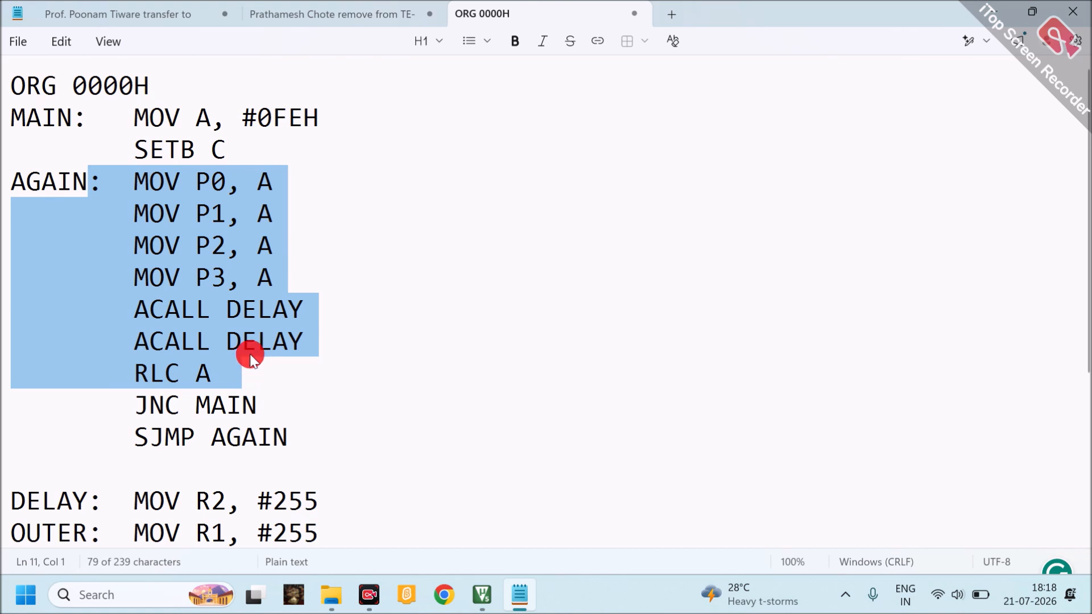
click(273, 378)
scroll(234, 370, down, 2)
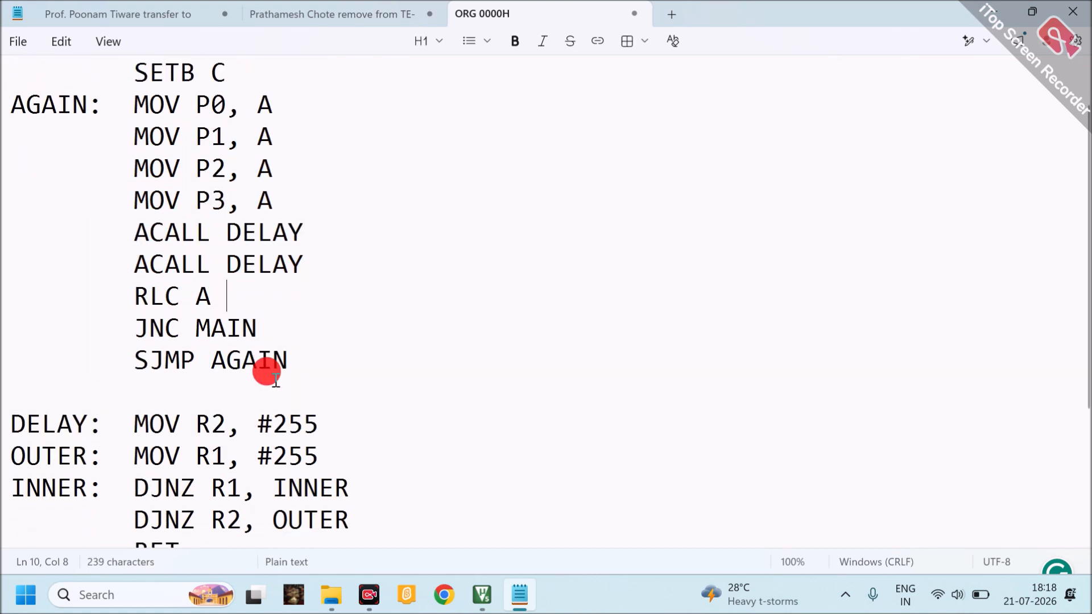
drag(13, 329, 200, 453)
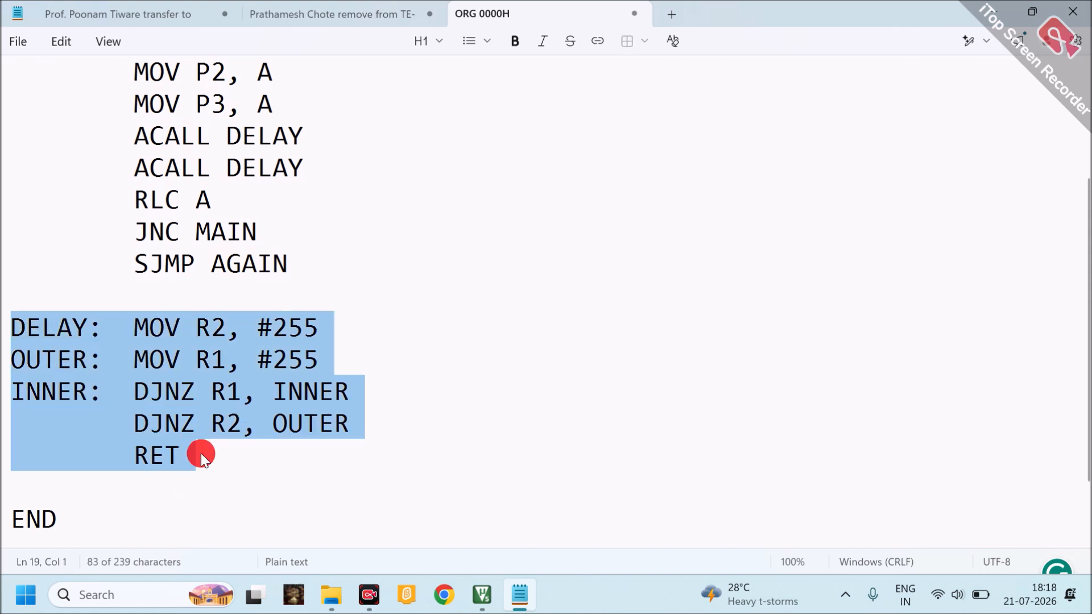
click(201, 453)
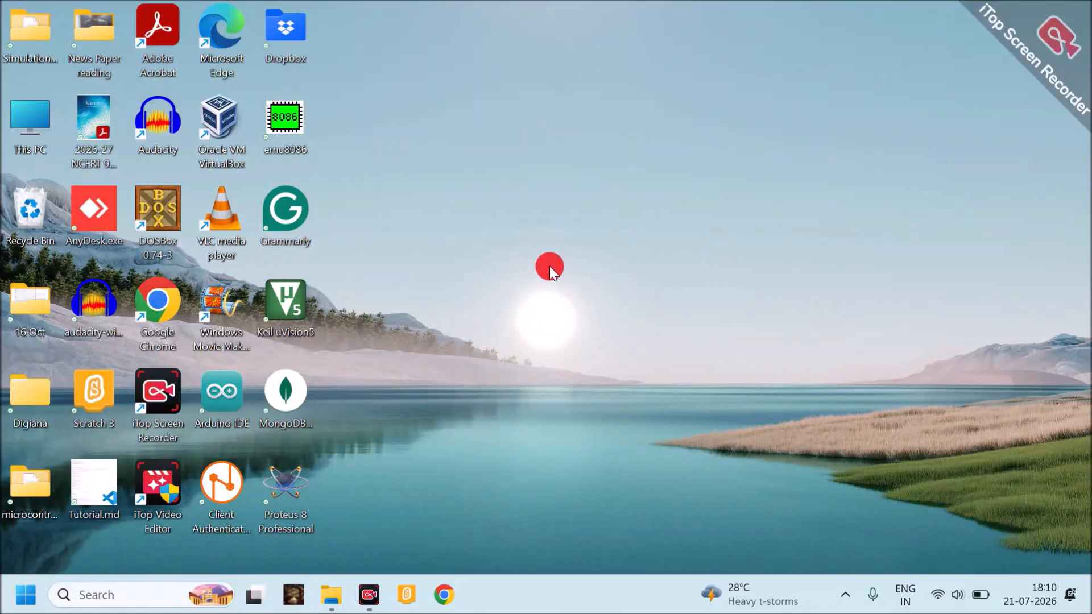
Create a desktop folder named MYPROJECT, check its contents and close its window
right_click(549, 266)
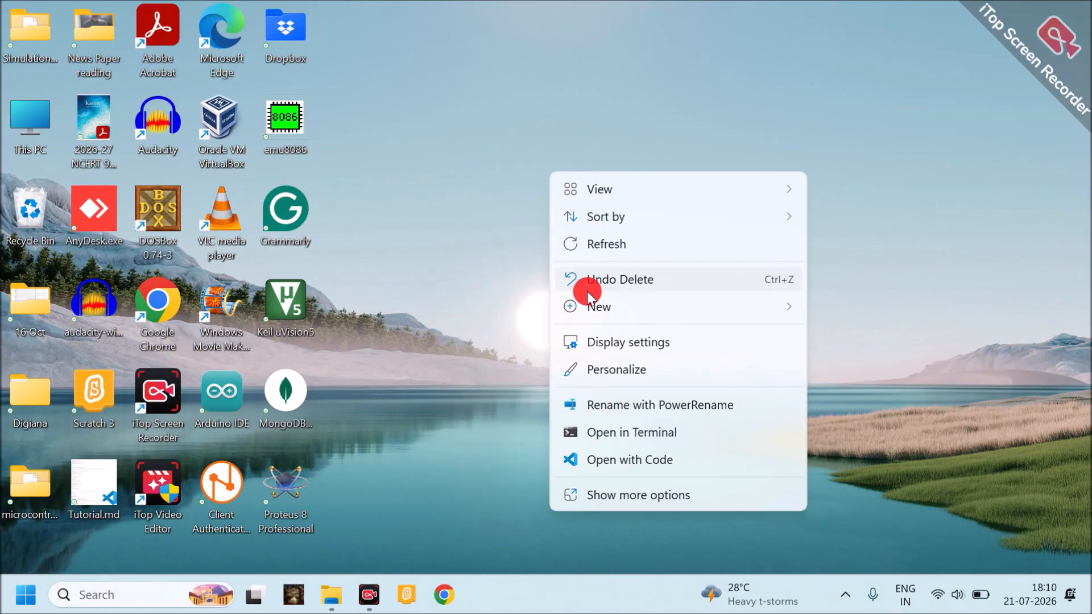
mouse_move(603, 307)
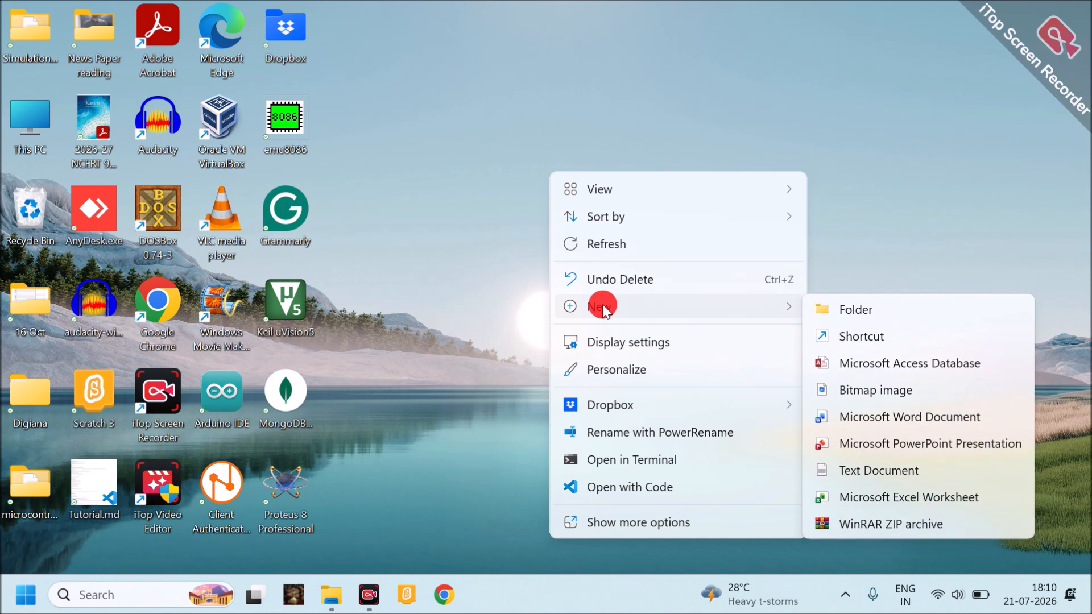
click(841, 311)
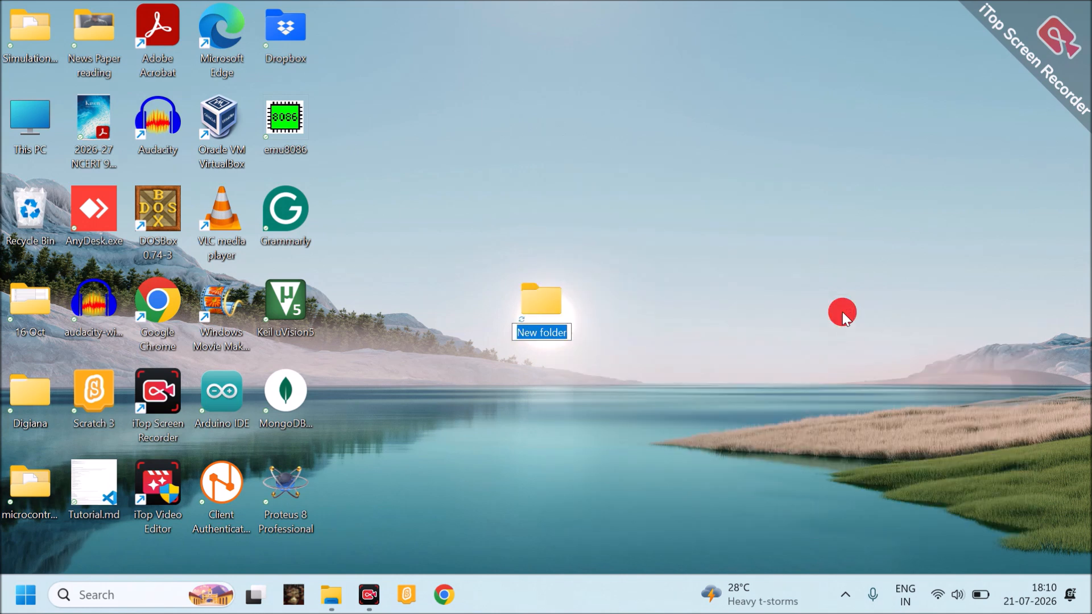
text(MYPROJECT)
key(Return)
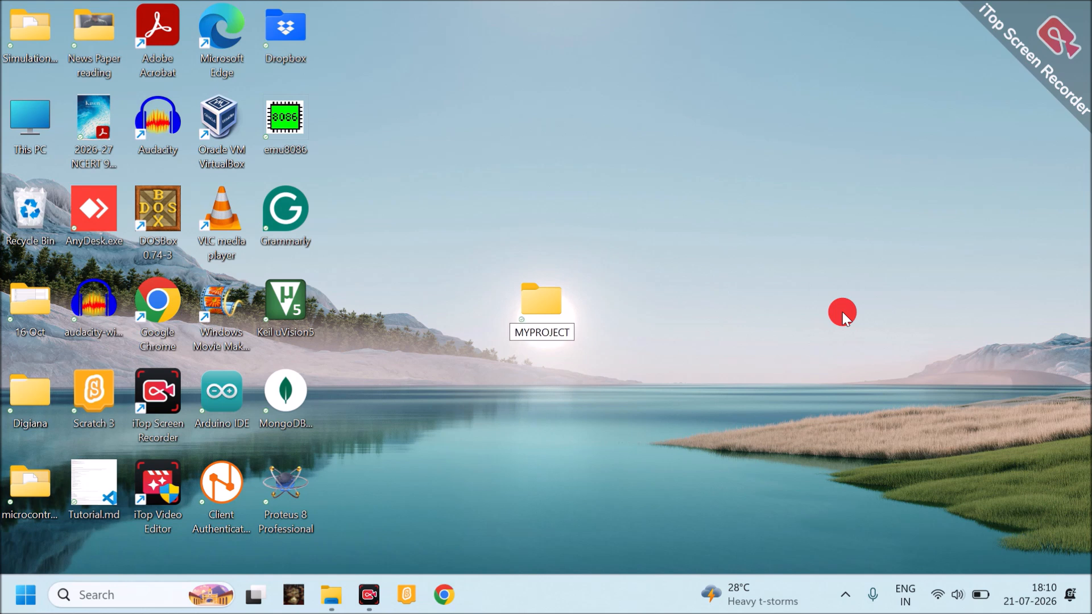
double_click(537, 299)
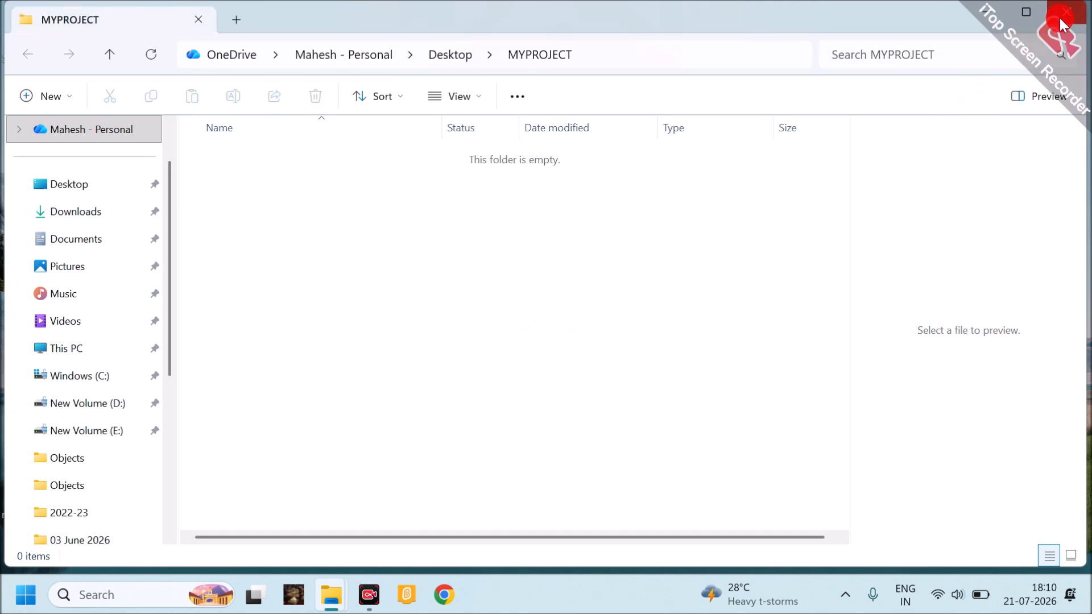
click(1063, 15)
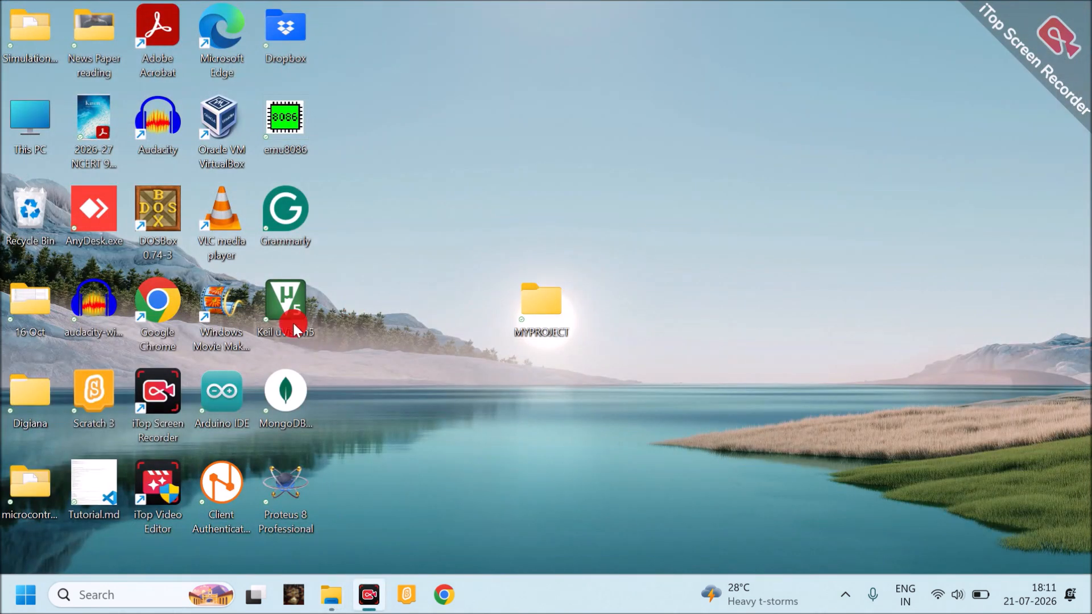
Launch Keil uVision5 and close the project that loads with it
double_click(291, 302)
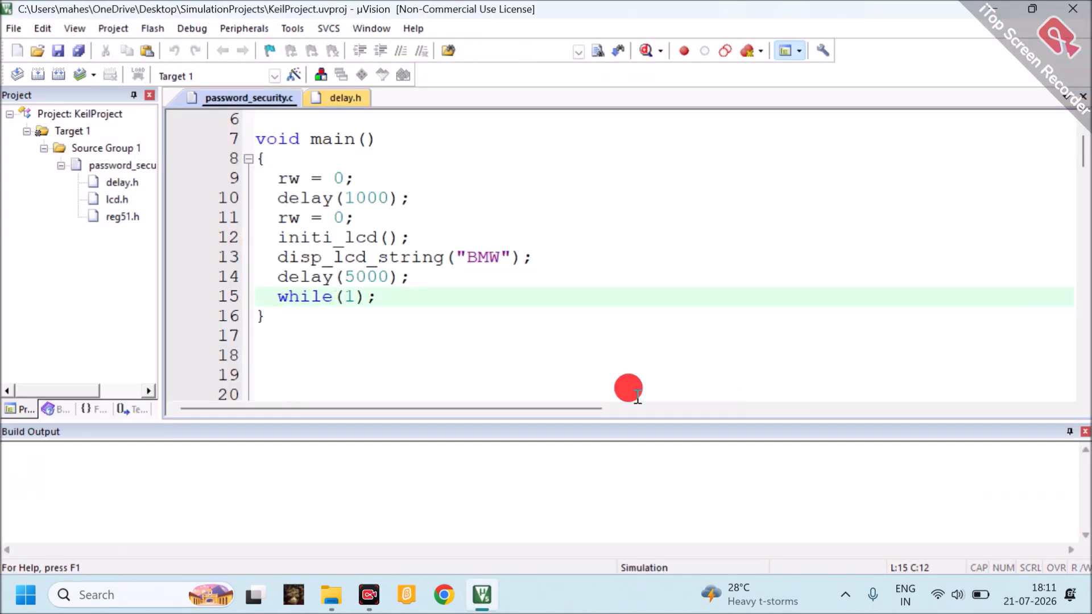
scroll(637, 395, up, 2)
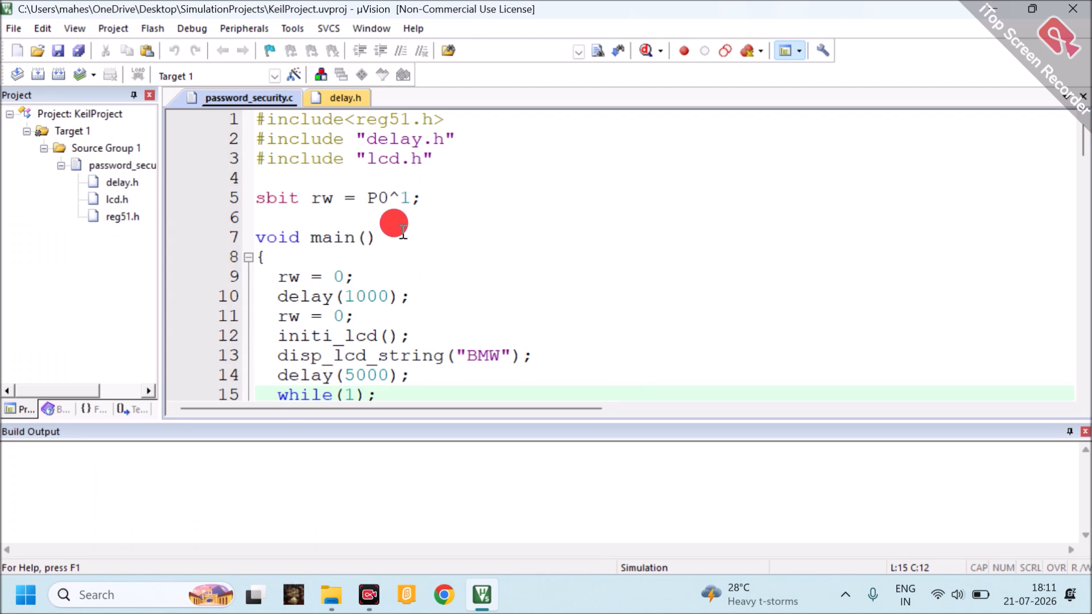
click(125, 30)
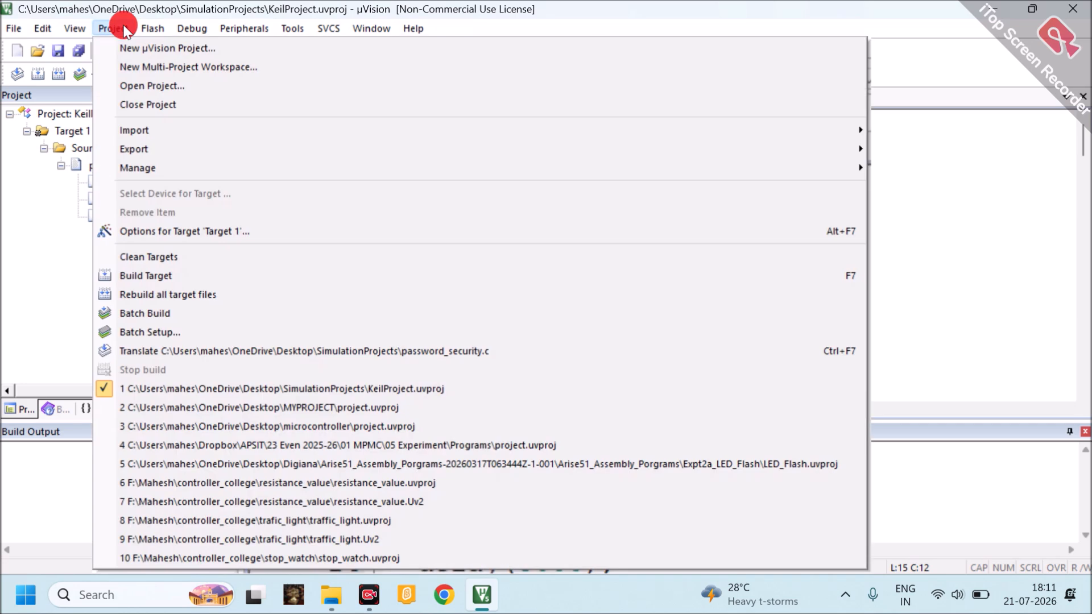
click(185, 103)
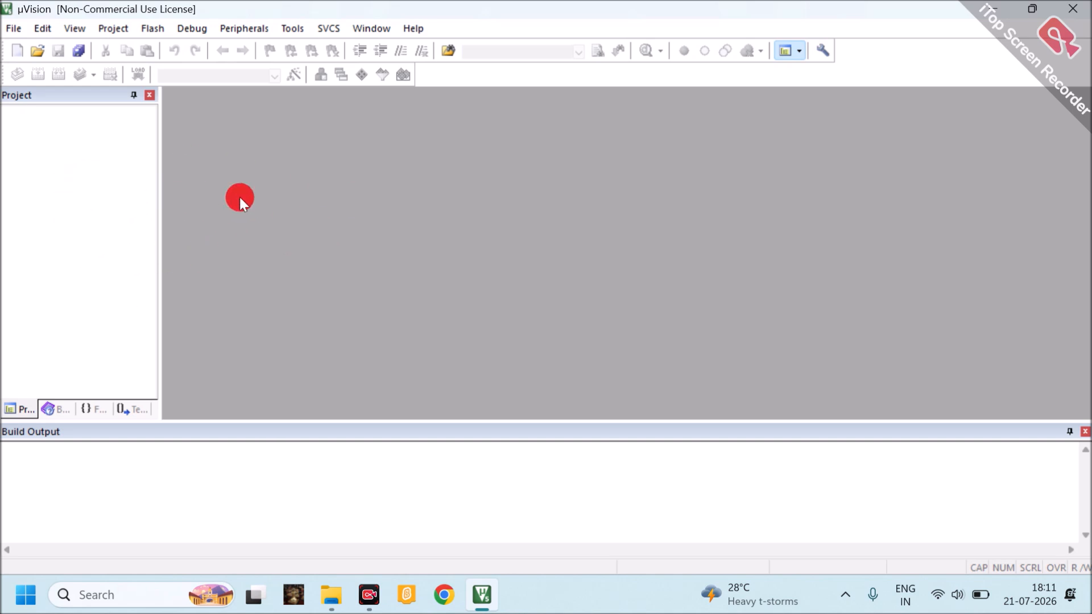
Create a new µVision project named PROJECT in the MYPROJECT folder on the desktop
click(119, 28)
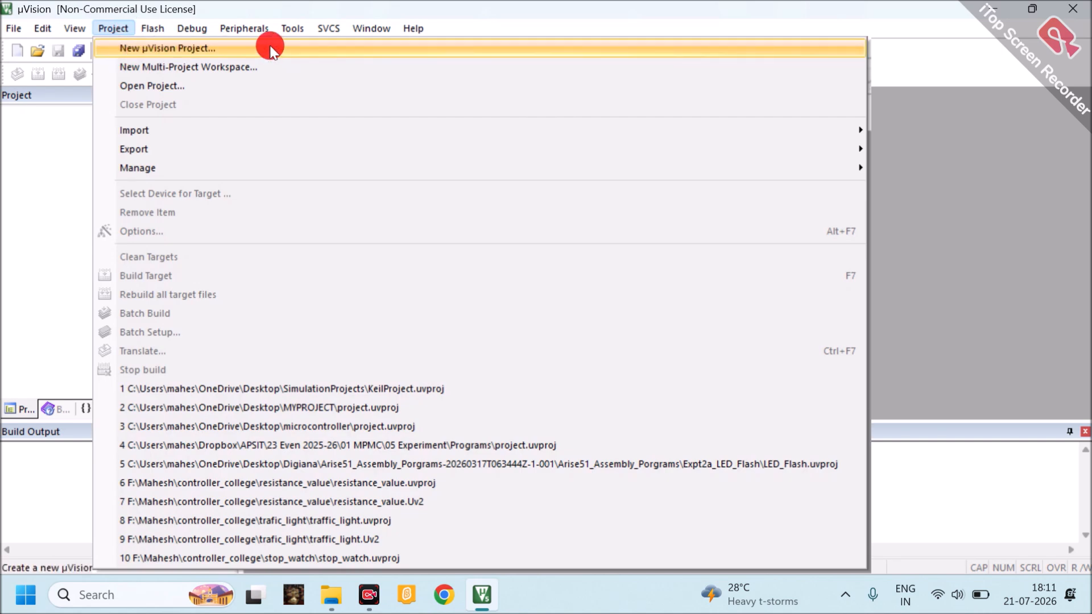
click(297, 43)
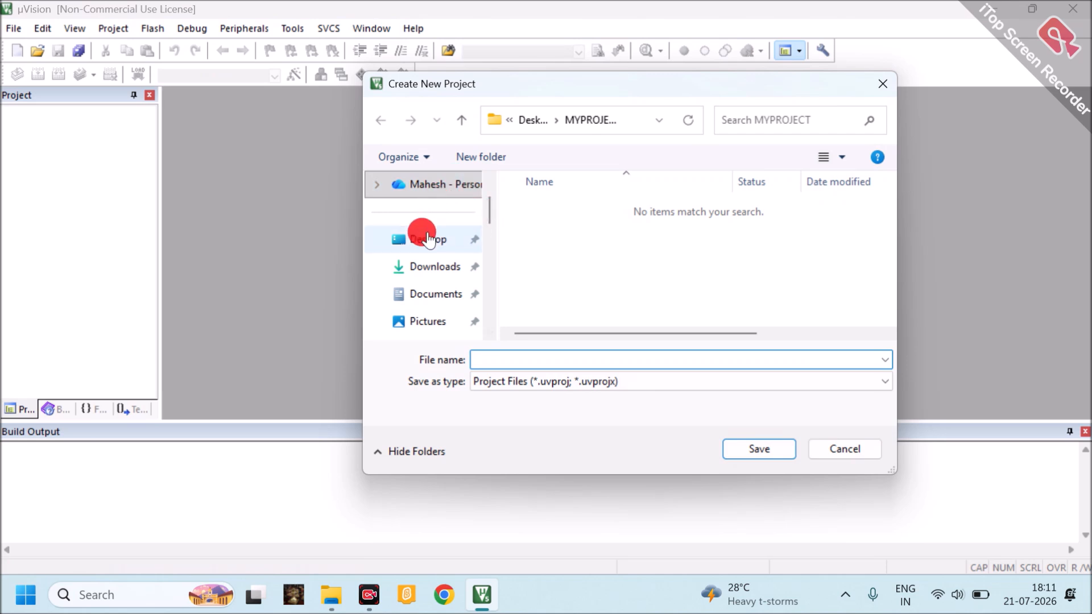
click(421, 238)
double_click(577, 284)
click(516, 357)
text(PROJECT)
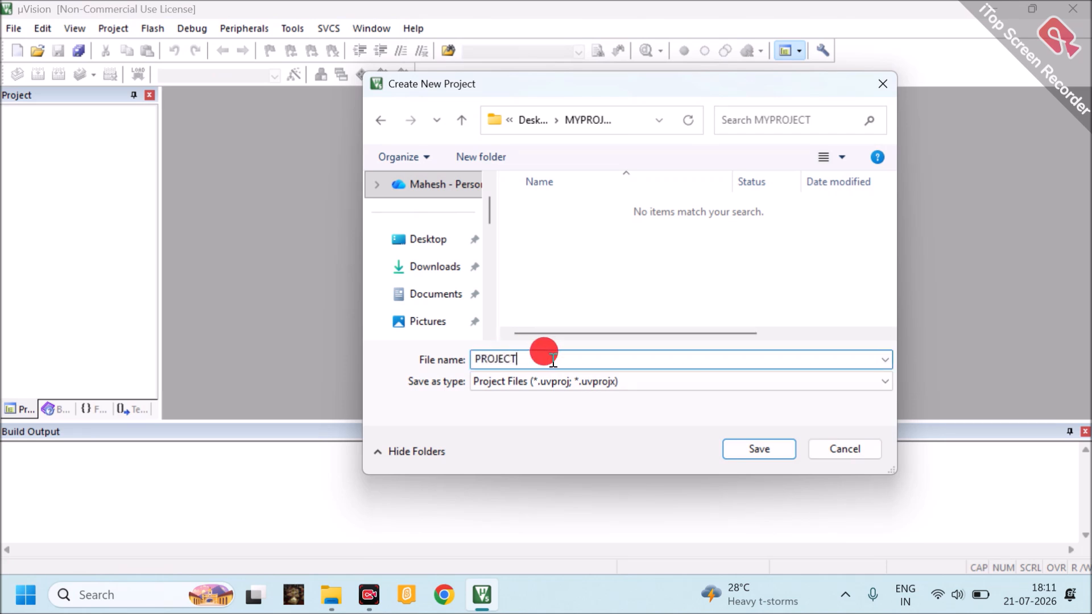
click(752, 448)
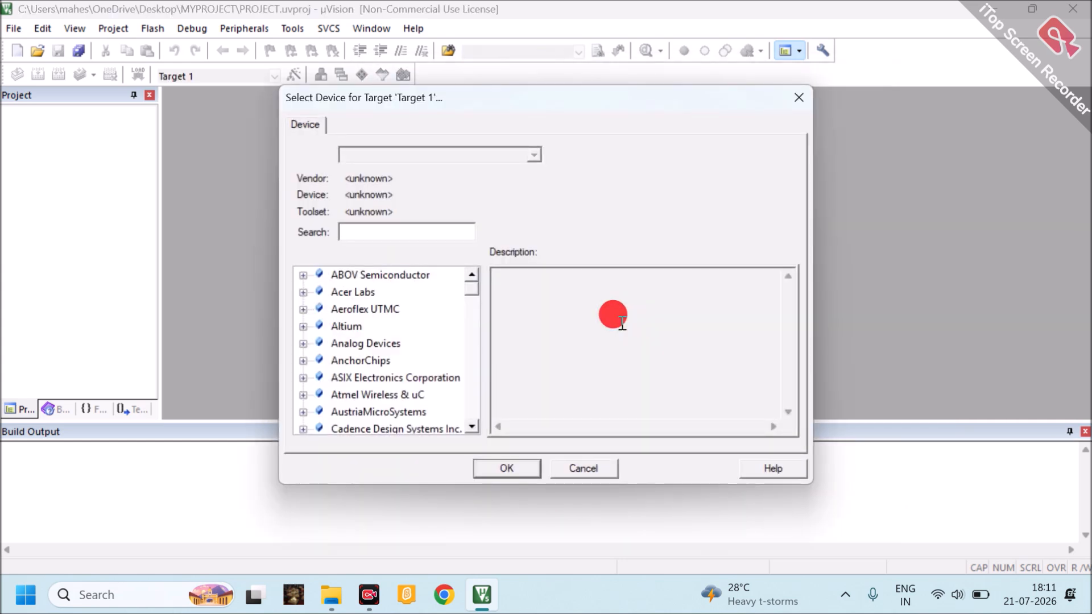
Find Microchip in the device vendor list for Target 1 and expand its devices
click(399, 230)
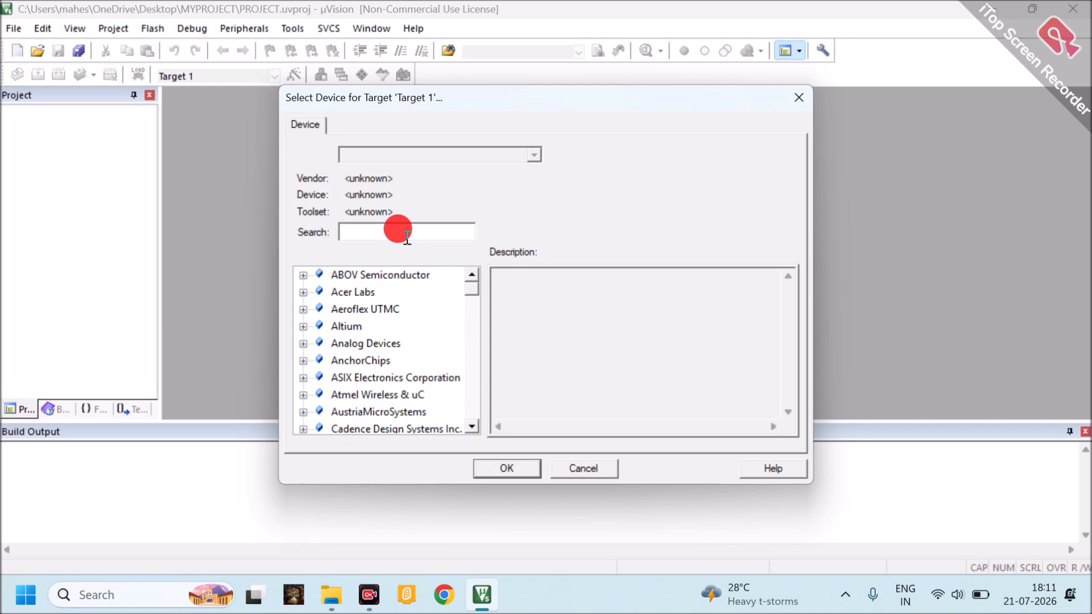
click(472, 426)
click(474, 427)
click(473, 426)
click(472, 427)
click(472, 427)
click(472, 427)
click(472, 427)
click(472, 426)
click(472, 427)
click(473, 427)
click(473, 427)
click(473, 426)
click(473, 426)
click(473, 427)
click(473, 427)
double_click(474, 427)
click(473, 427)
click(473, 426)
click(473, 426)
click(473, 426)
click(473, 426)
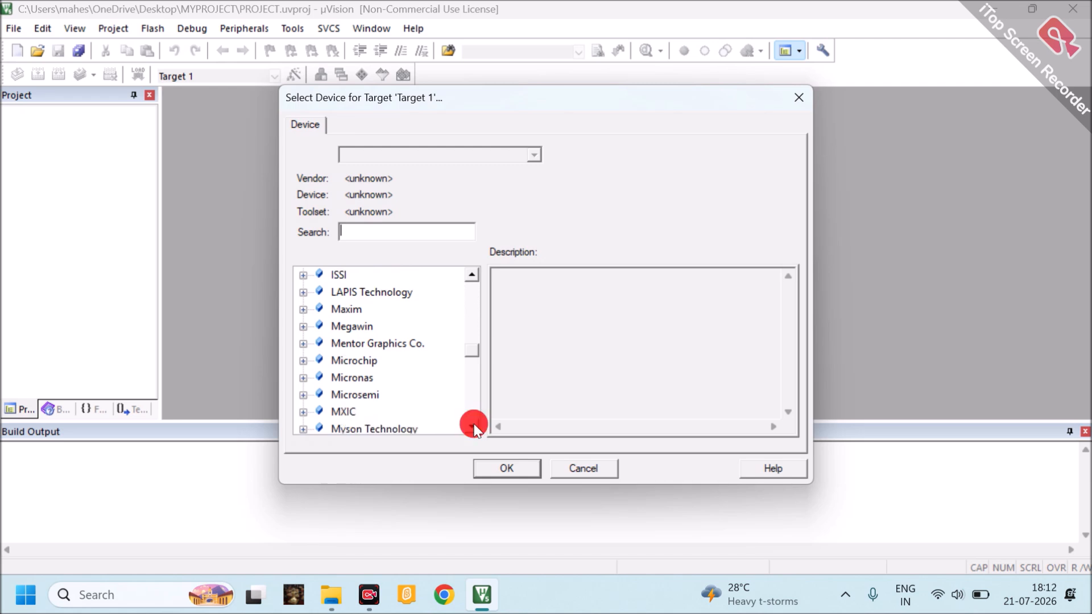
click(303, 361)
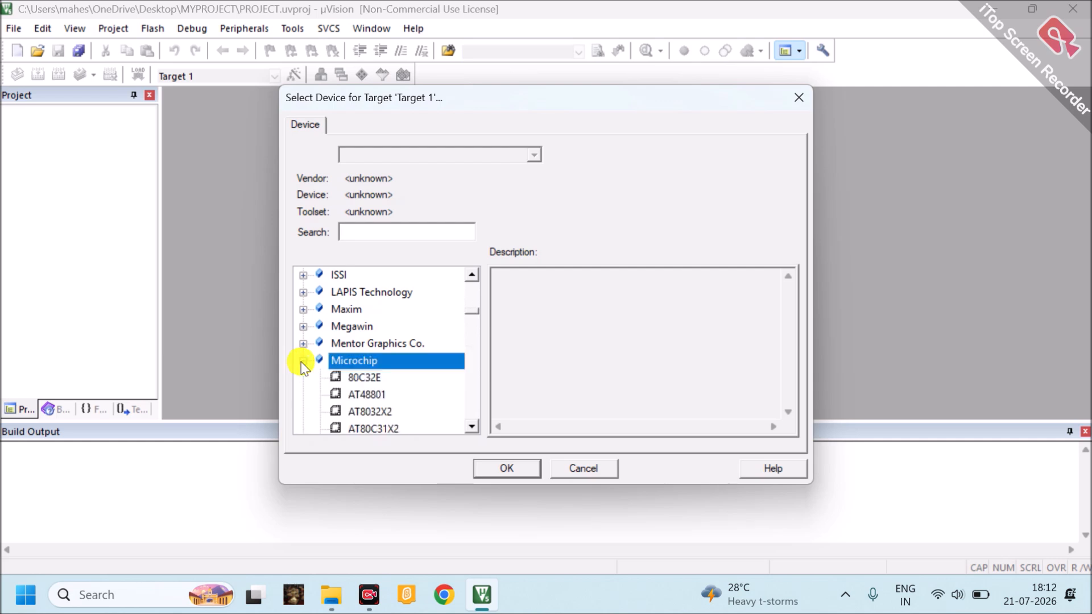
Choose the Microchip AT89C51 as the target device and decline adding STARTUP.A51 to the project
click(471, 427)
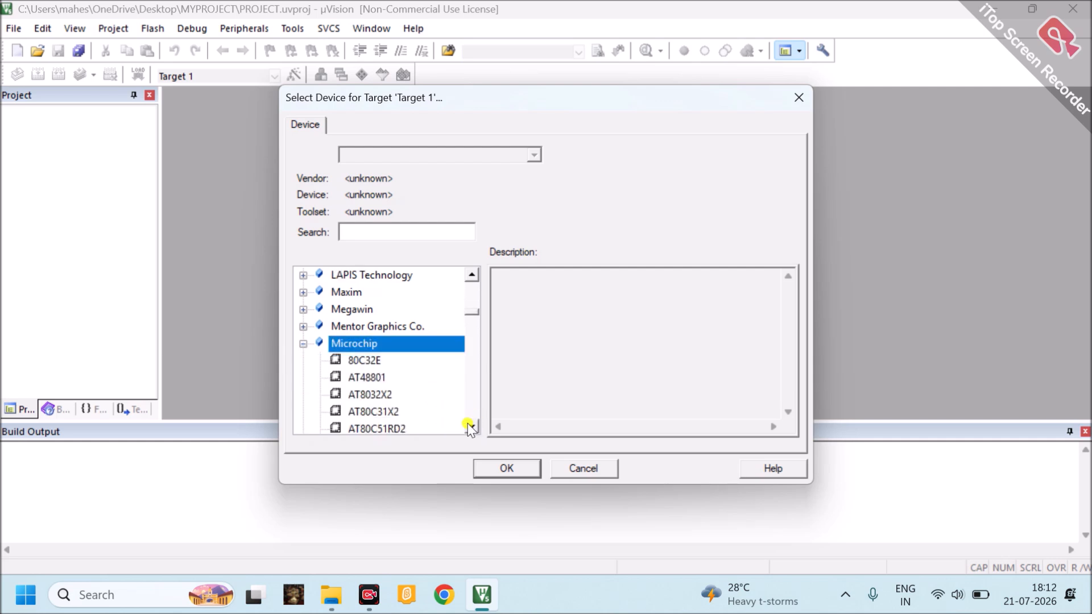
click(471, 427)
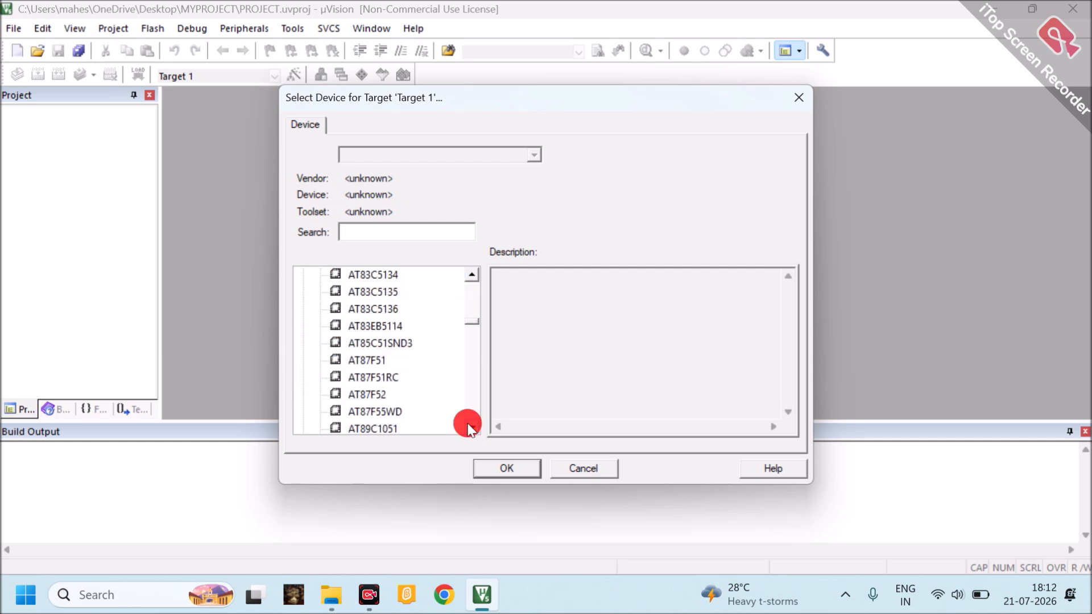
click(470, 427)
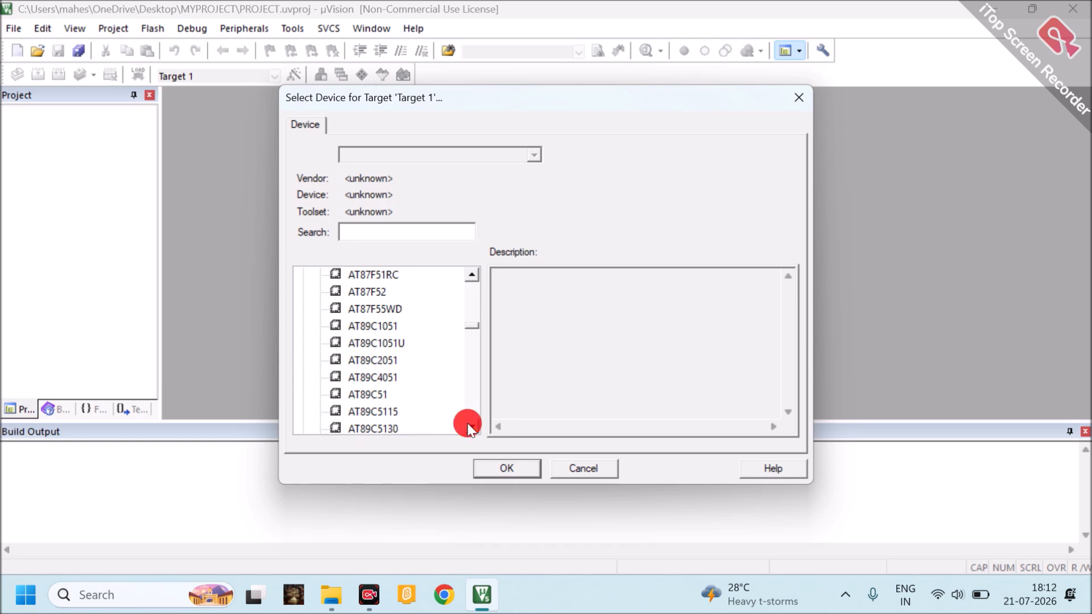
click(379, 395)
click(506, 469)
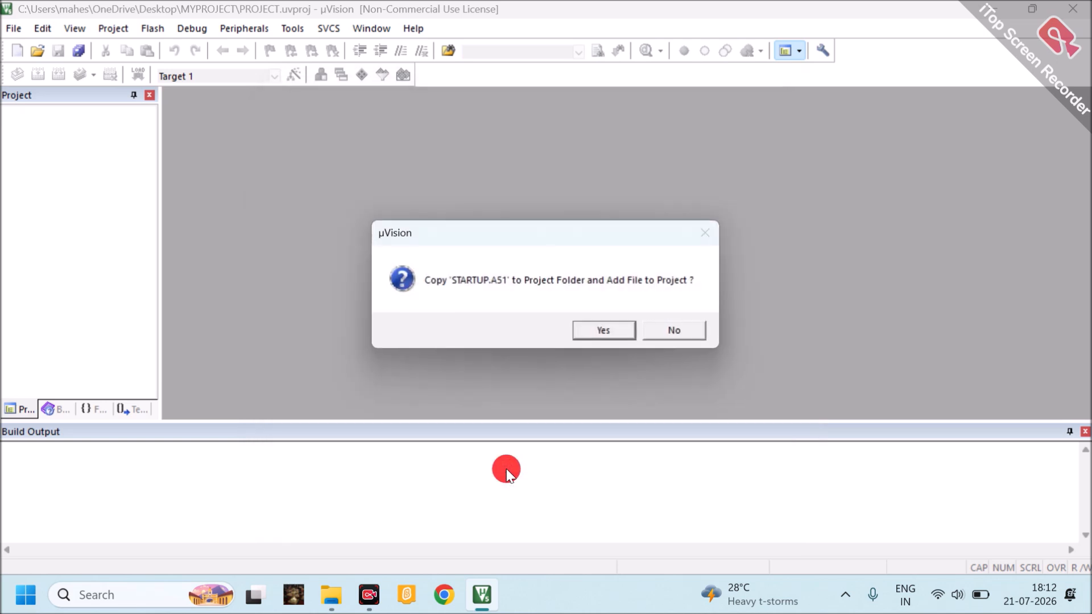
click(663, 332)
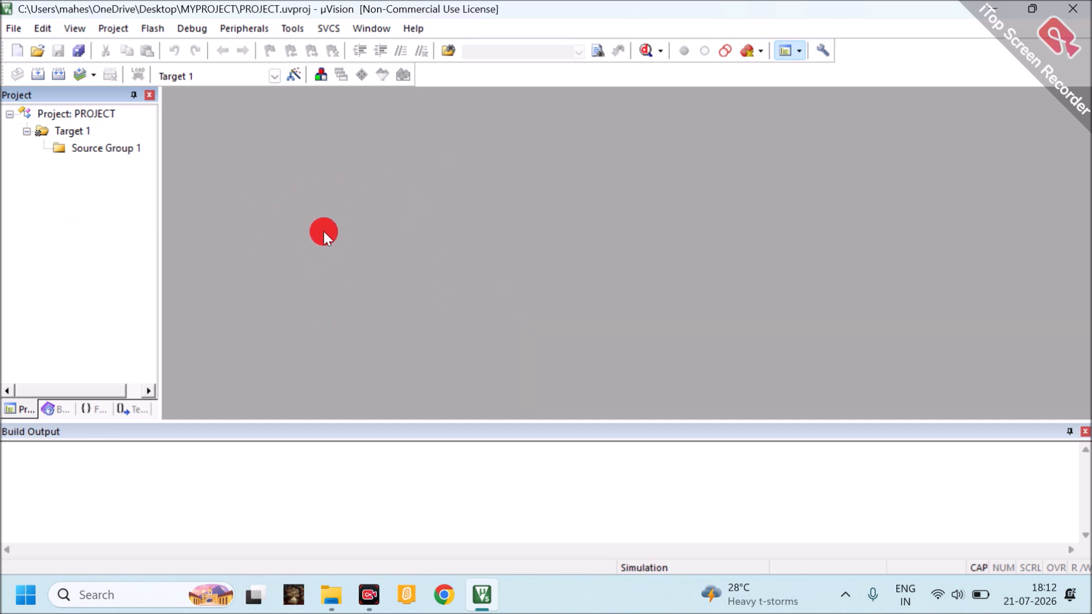
Create a new source file and save it as PROGRAM.ASM in the MYPROJECT folder
click(12, 28)
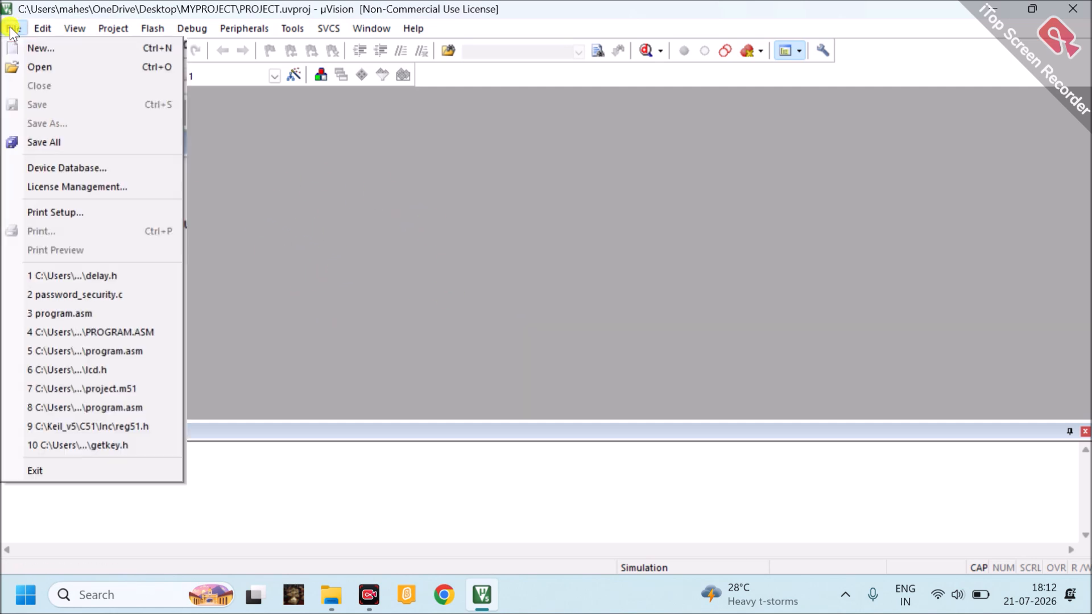
click(40, 49)
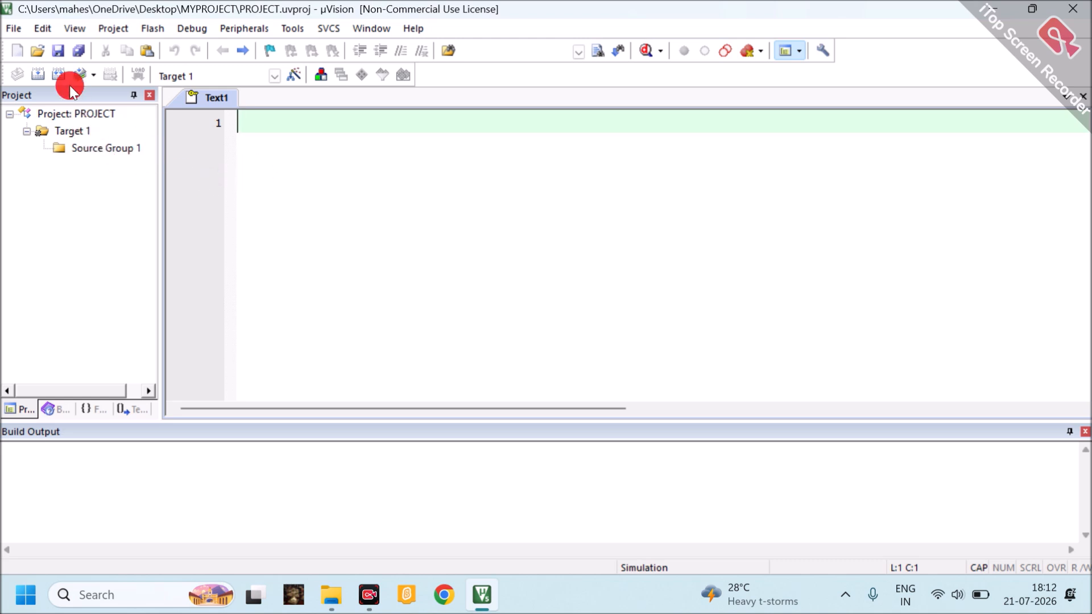
click(57, 52)
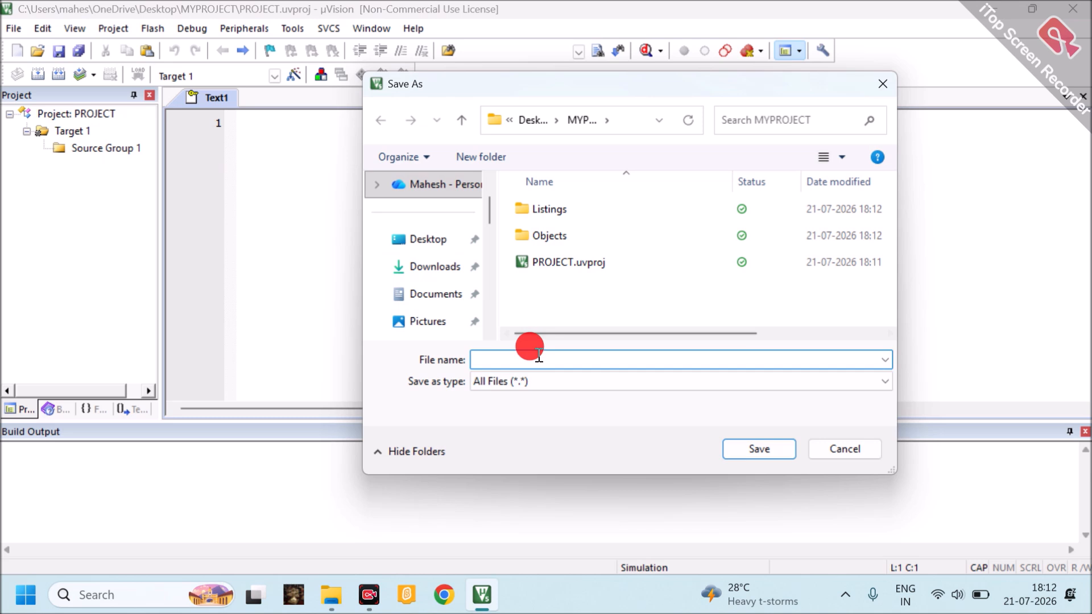
text(PRO)
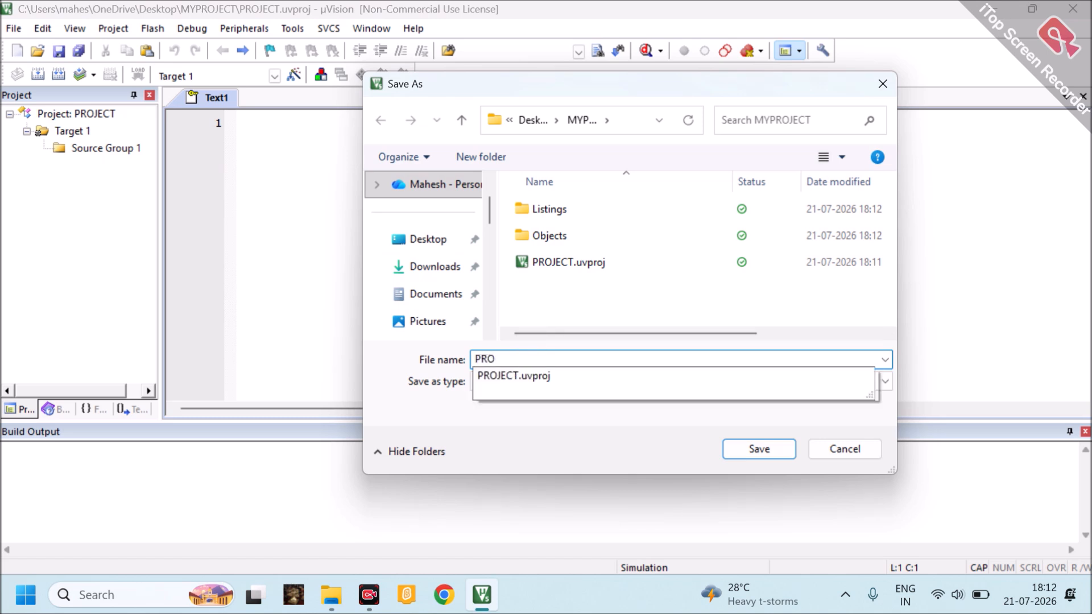
text(GRAM)
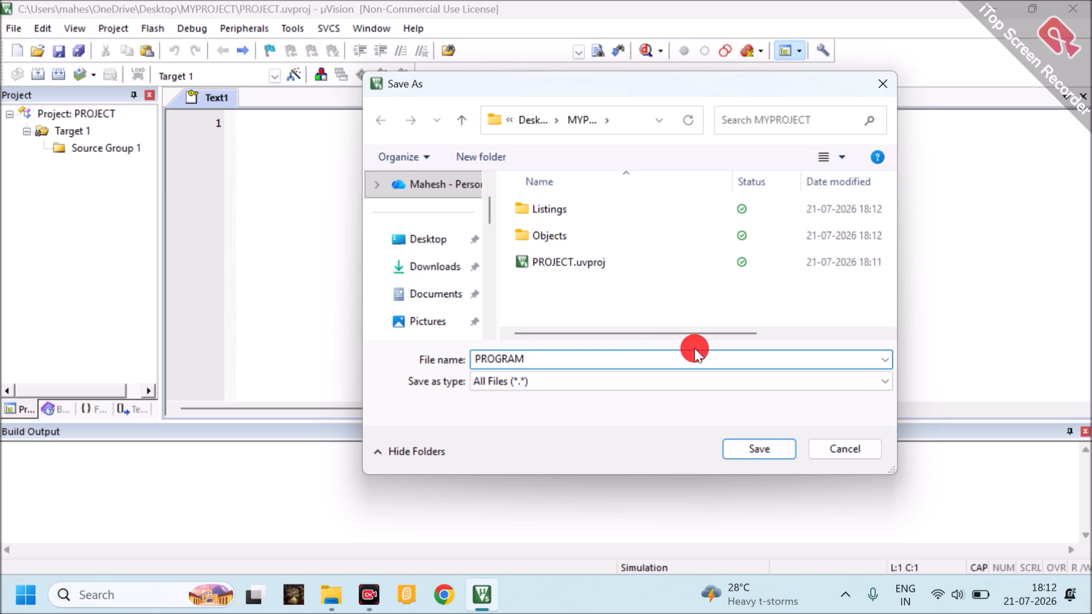
text(.ASM)
click(755, 450)
click(757, 458)
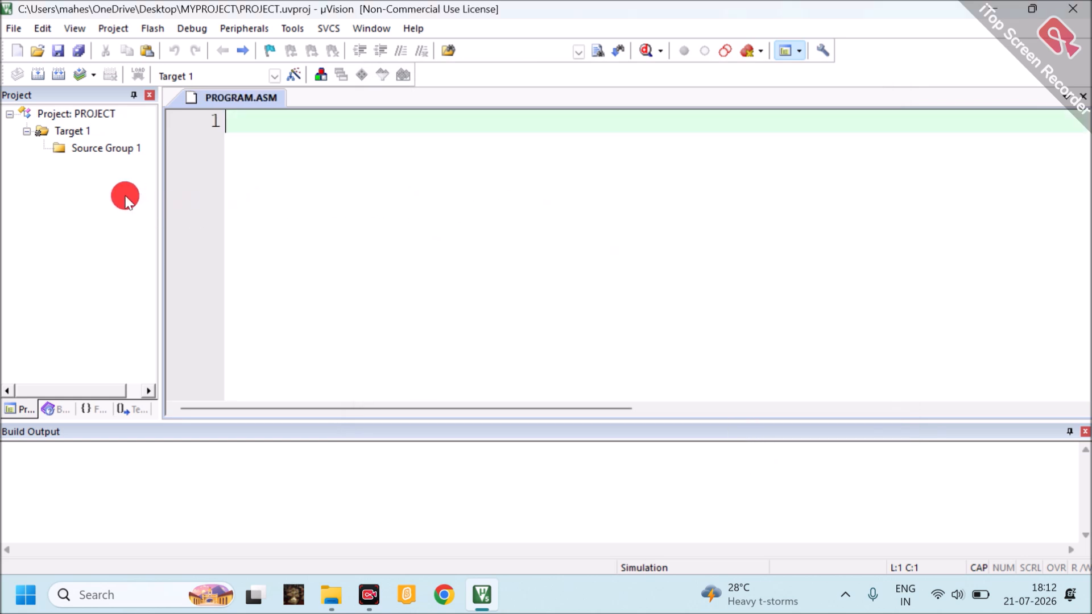
Enable HEX file creation in the output options of Target 1
click(67, 132)
right_click(67, 132)
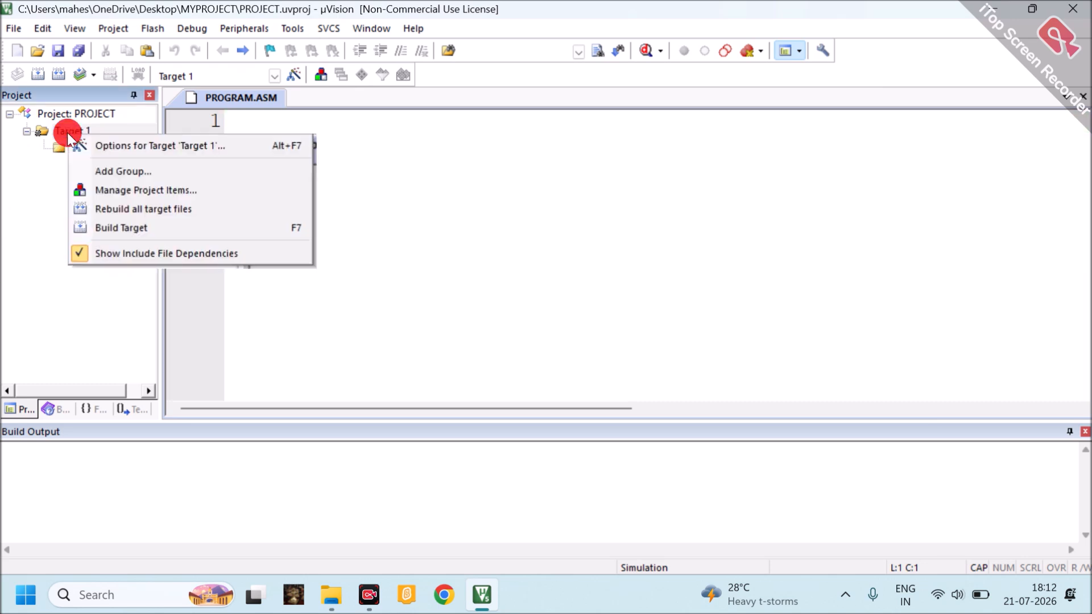
click(251, 148)
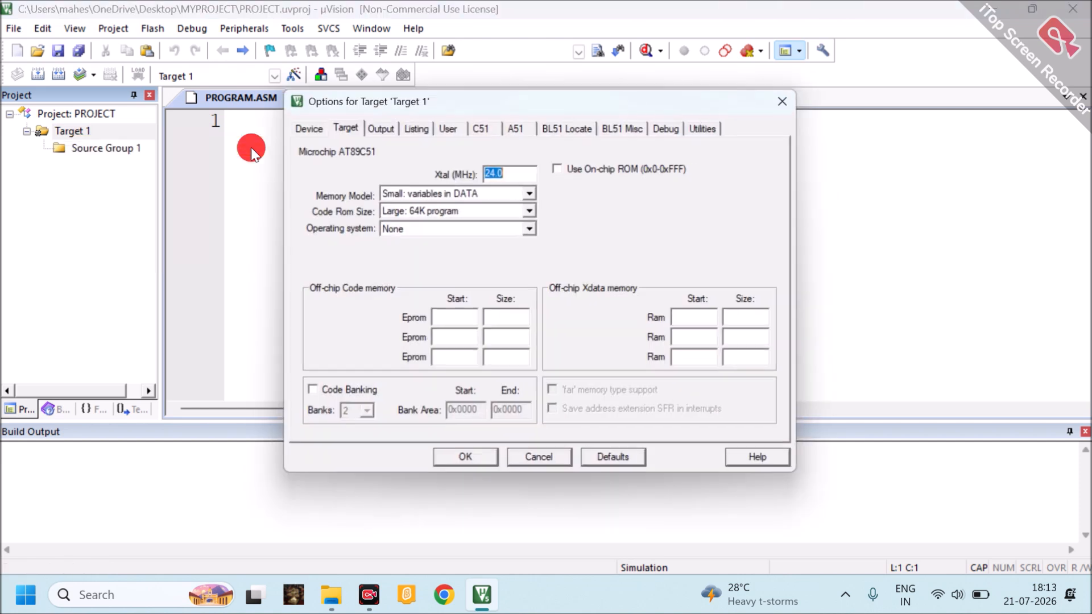
click(381, 127)
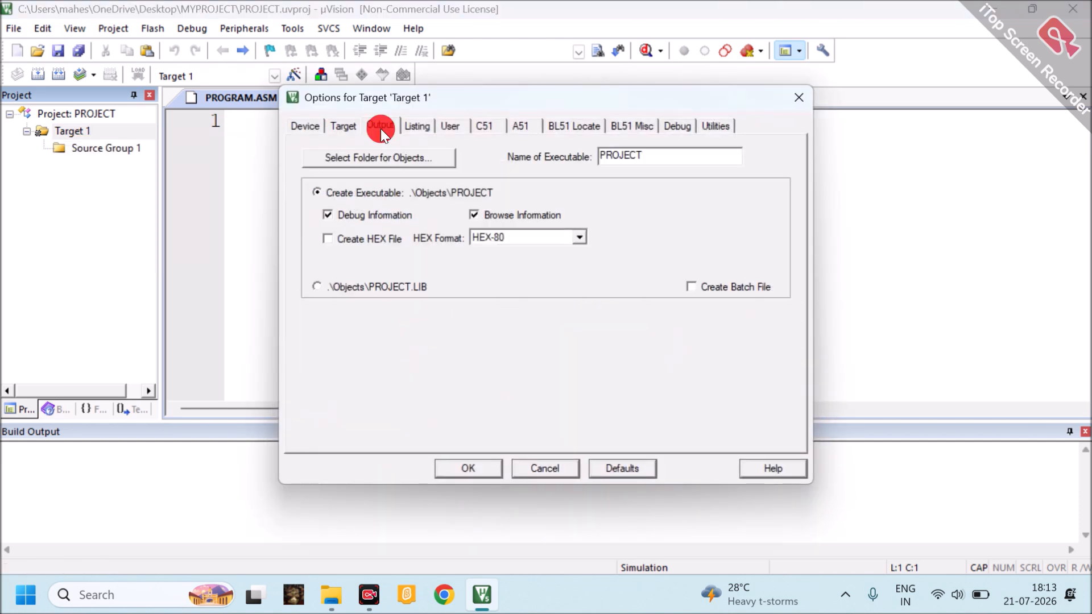
click(326, 239)
click(472, 464)
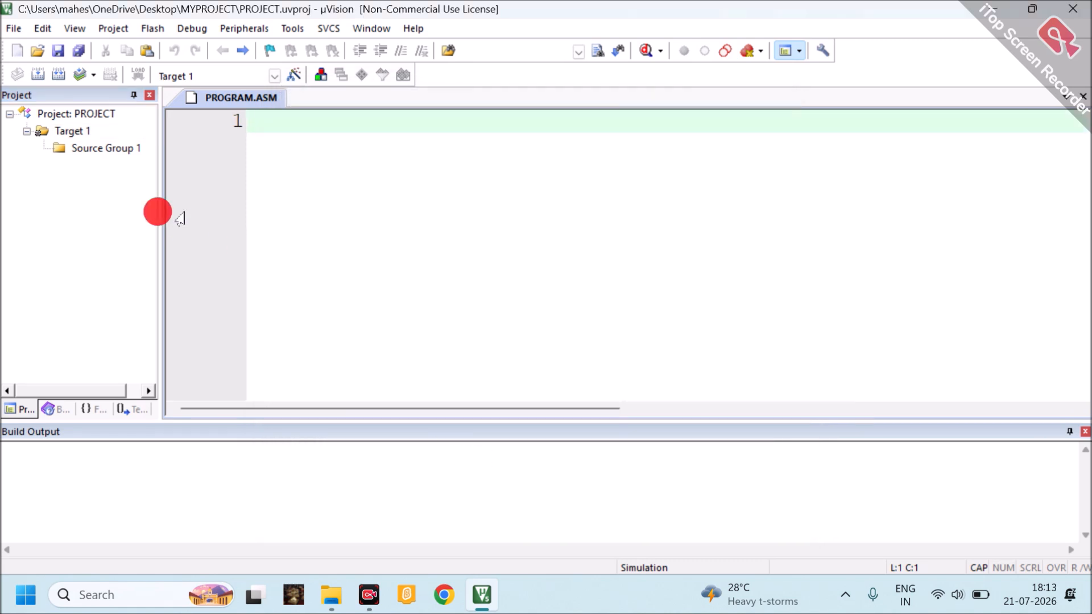
Add the existing assembly source file PROGRAM.ASM to Source Group 1 and expand the group to select it
click(93, 149)
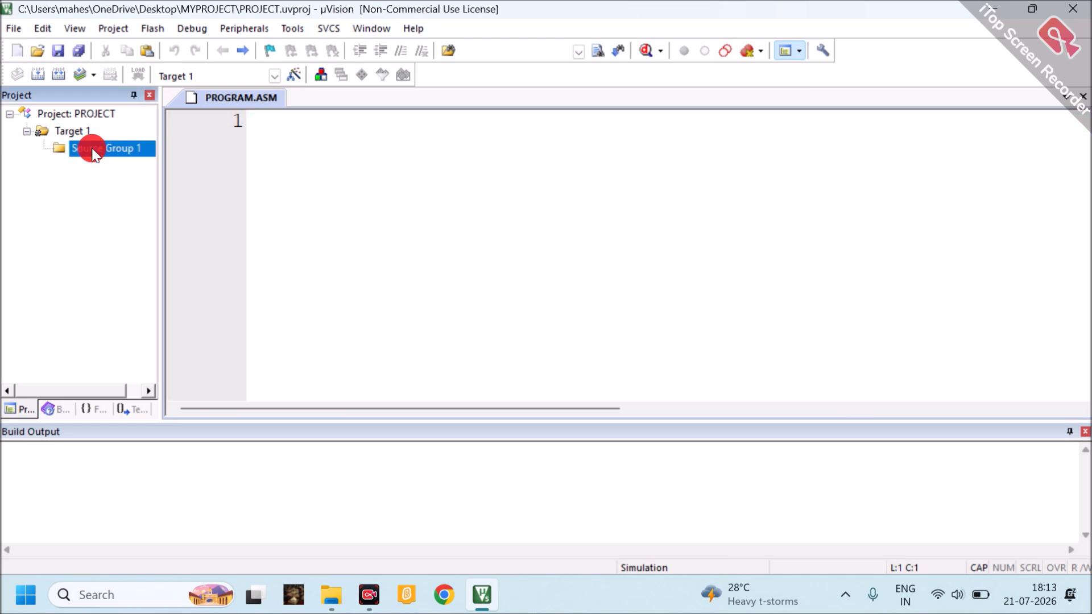
right_click(124, 148)
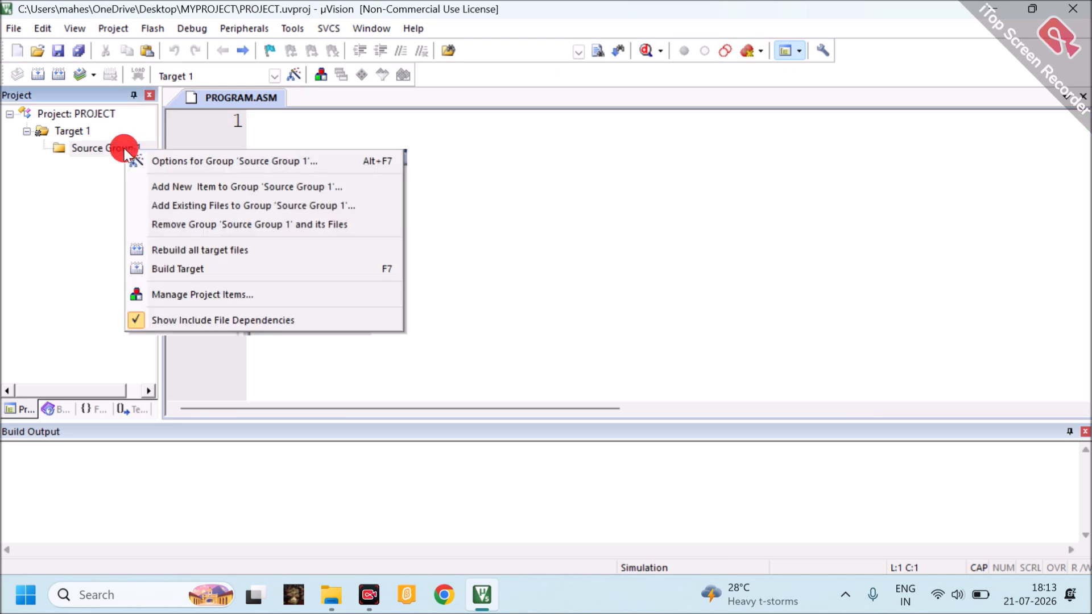
click(199, 210)
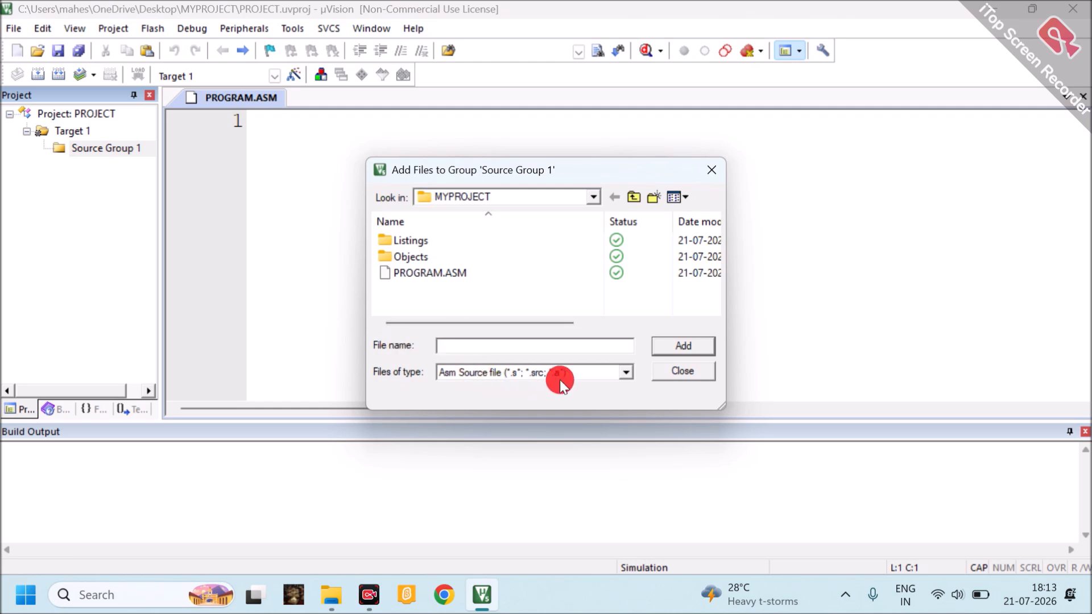
click(625, 376)
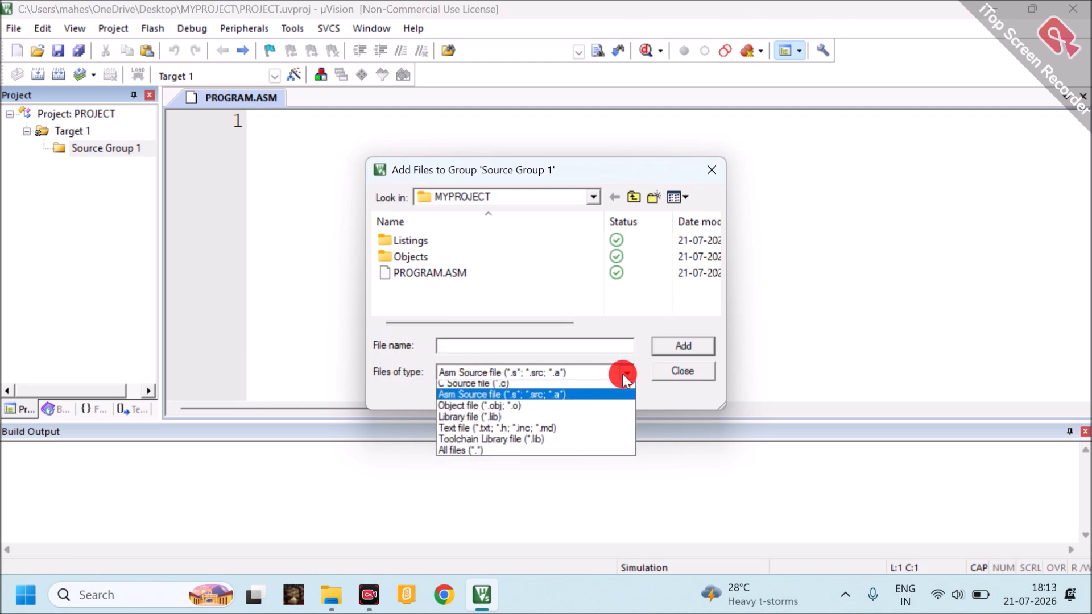
click(489, 399)
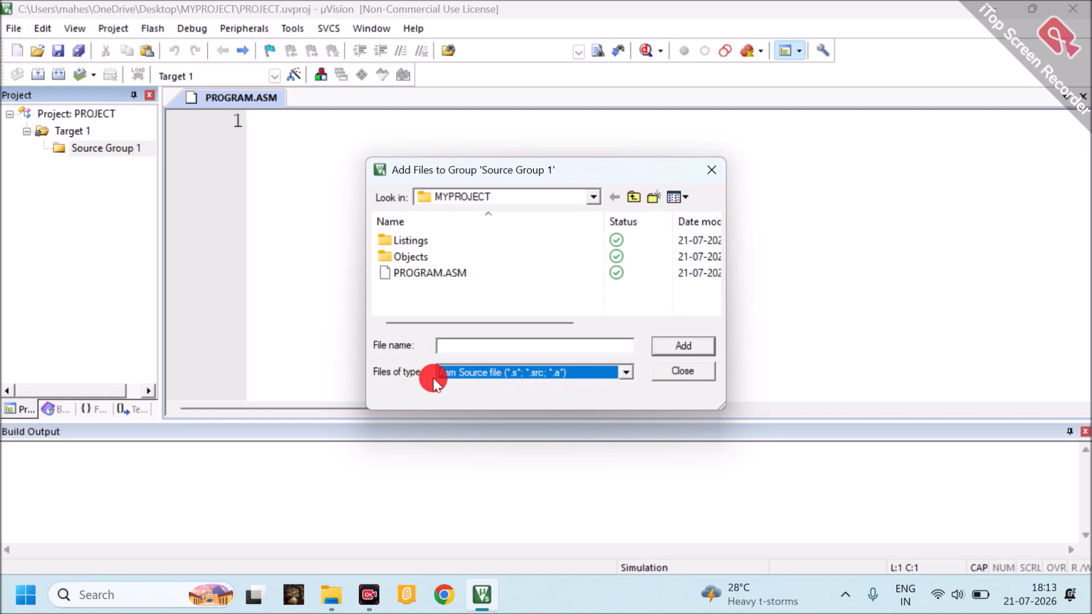
click(416, 277)
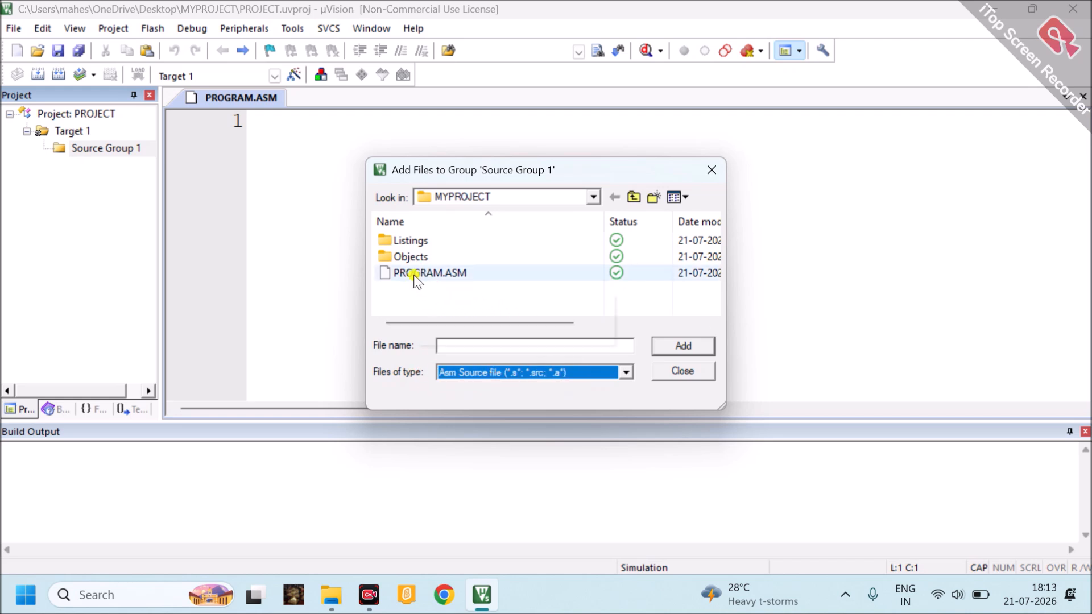
click(414, 274)
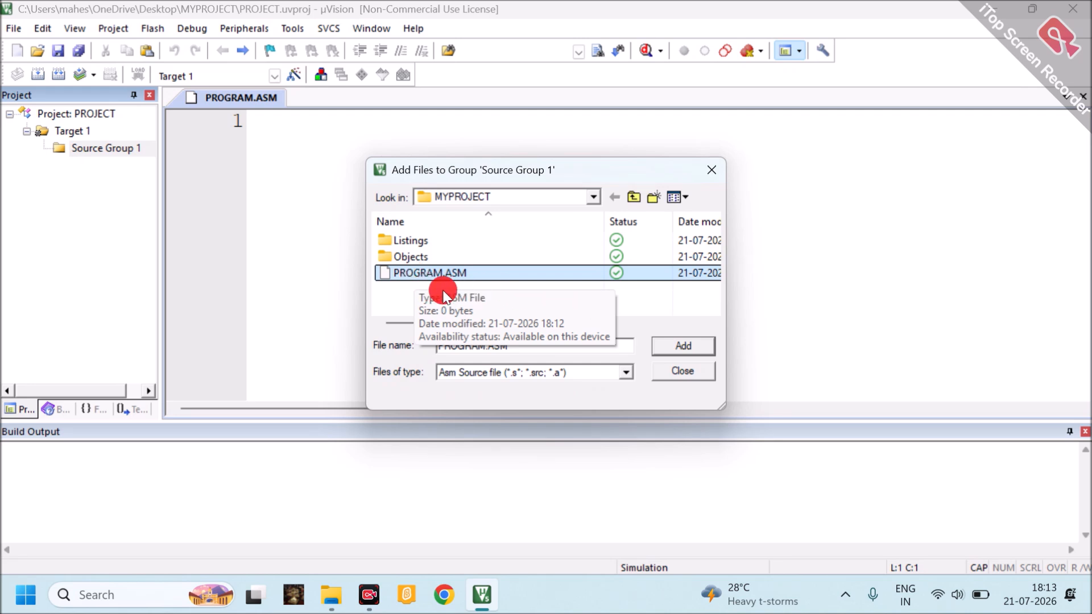
click(667, 348)
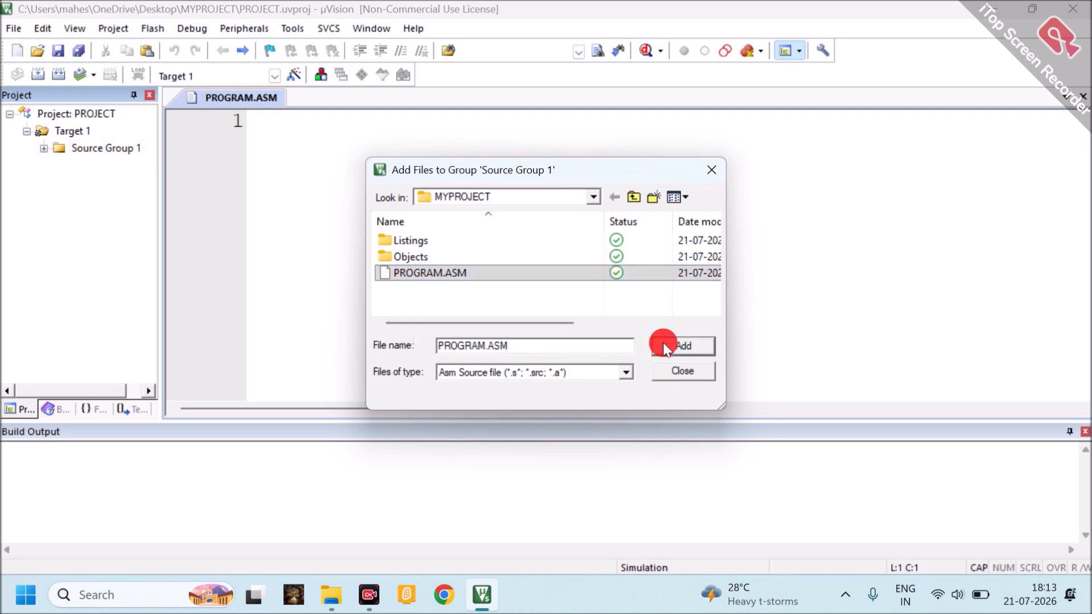
click(679, 372)
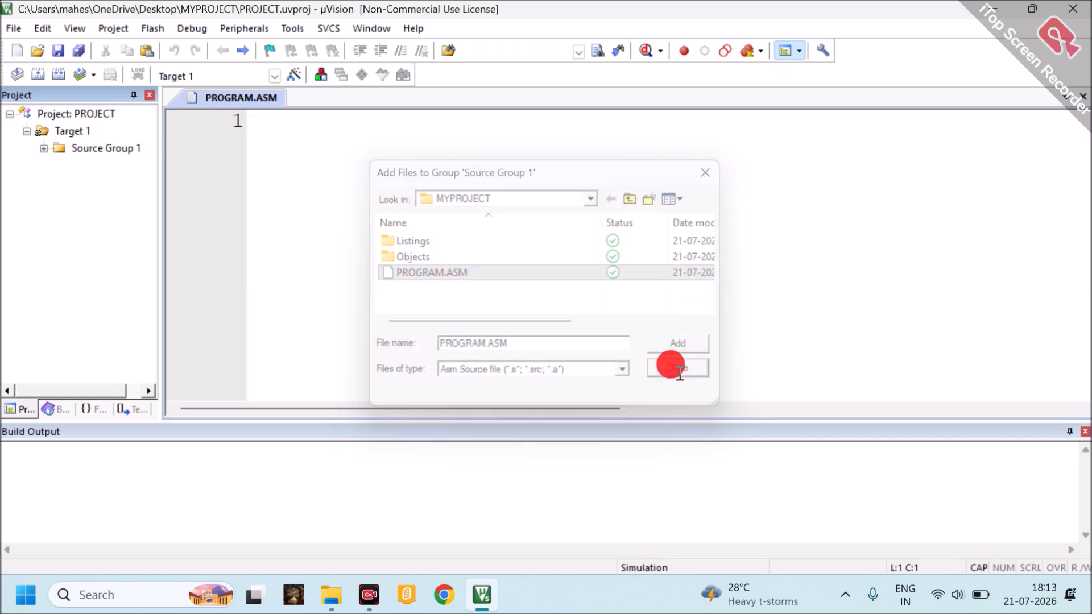
click(43, 149)
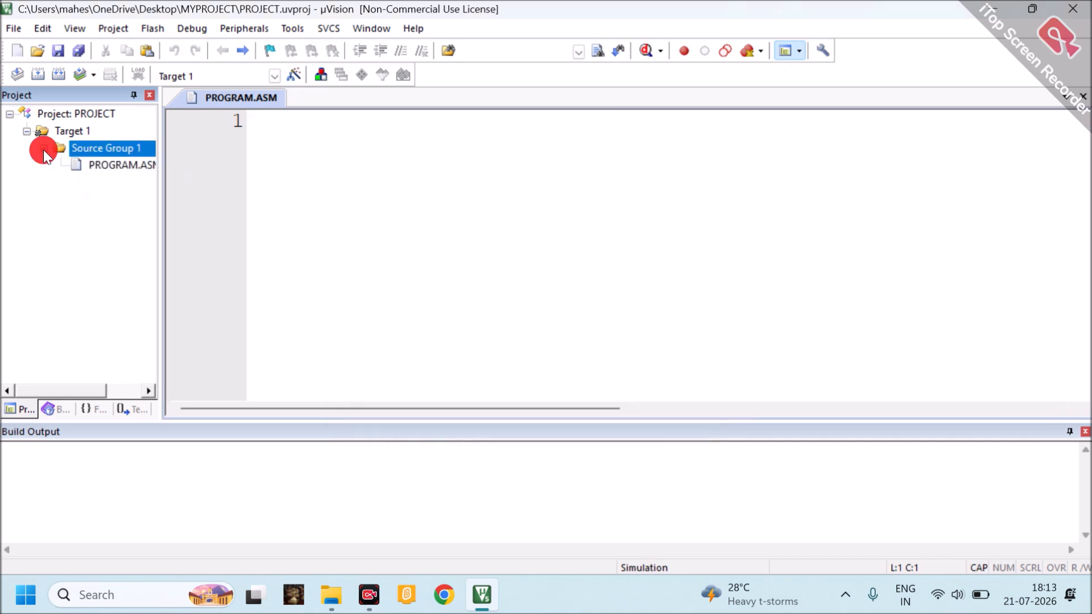
click(106, 168)
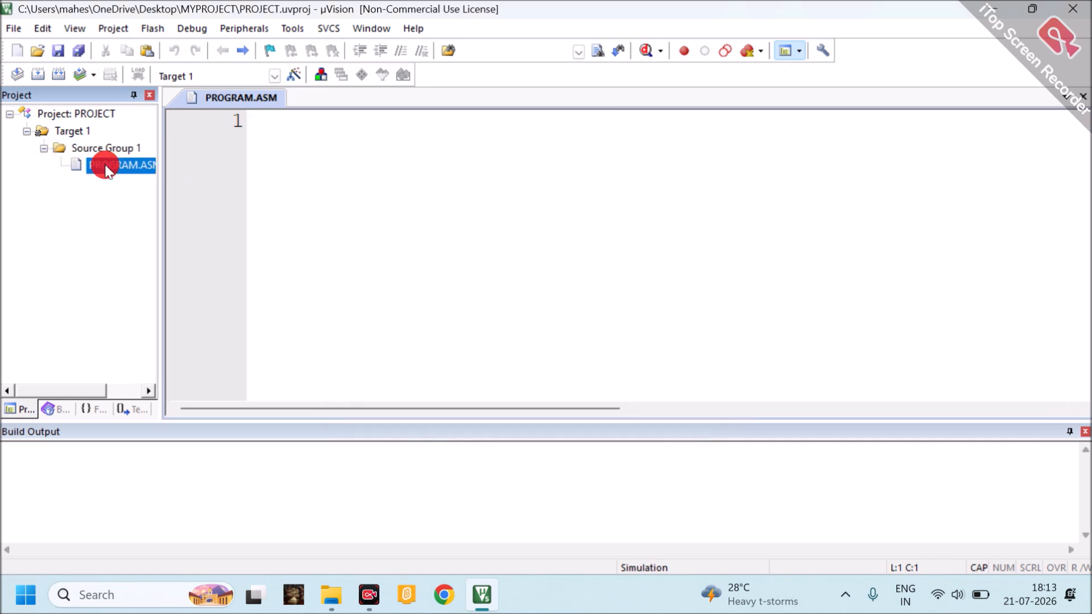
Copy the whole assembly program from Notepad into PROGRAM.ASM and delete the blank line between RET and END
click(280, 133)
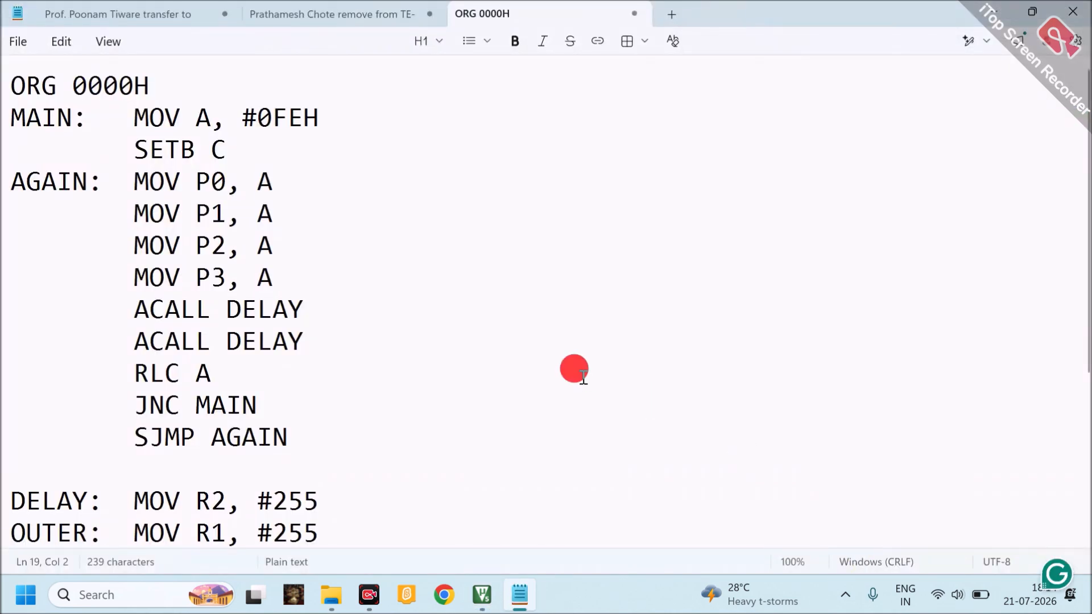
key(ctrl+a)
key(ctrl+c)
key(alt+Tab)
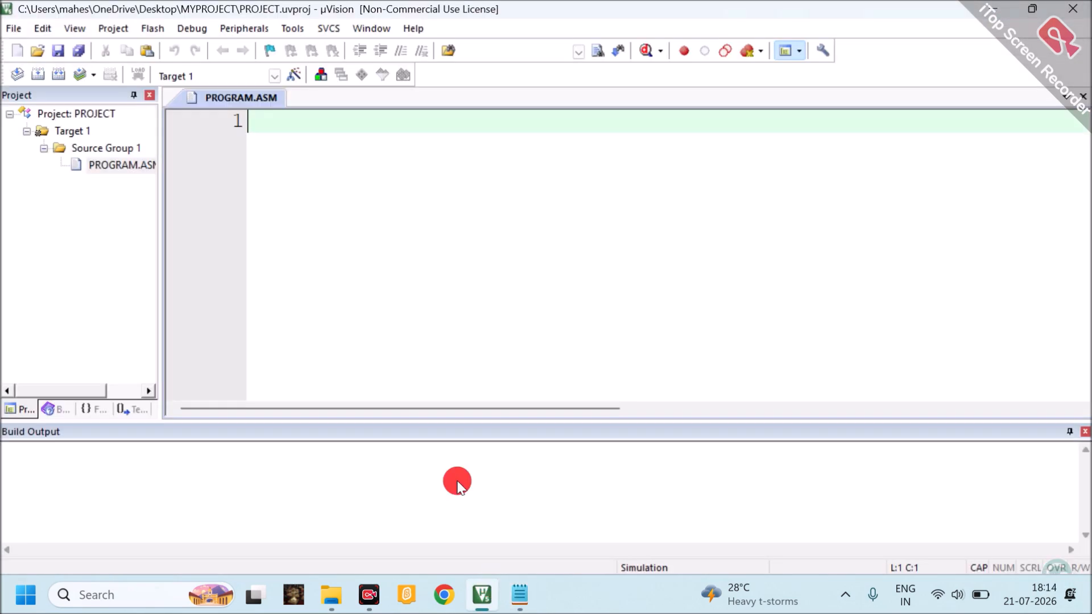
key(ctrl+v)
click(334, 142)
scroll(300, 285, down, 4)
click(301, 284)
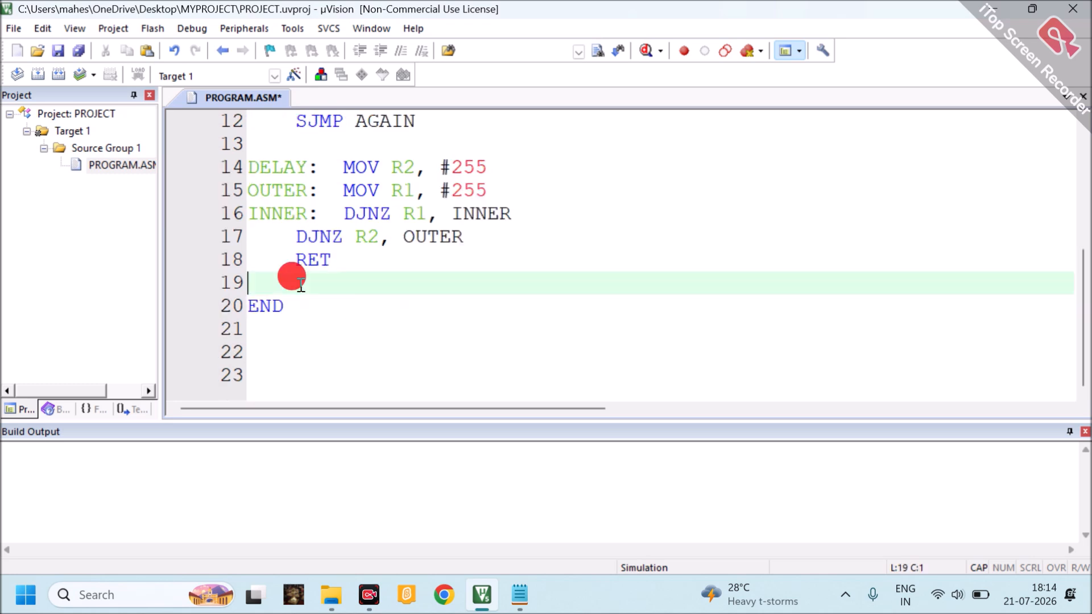
key(BackSpace)
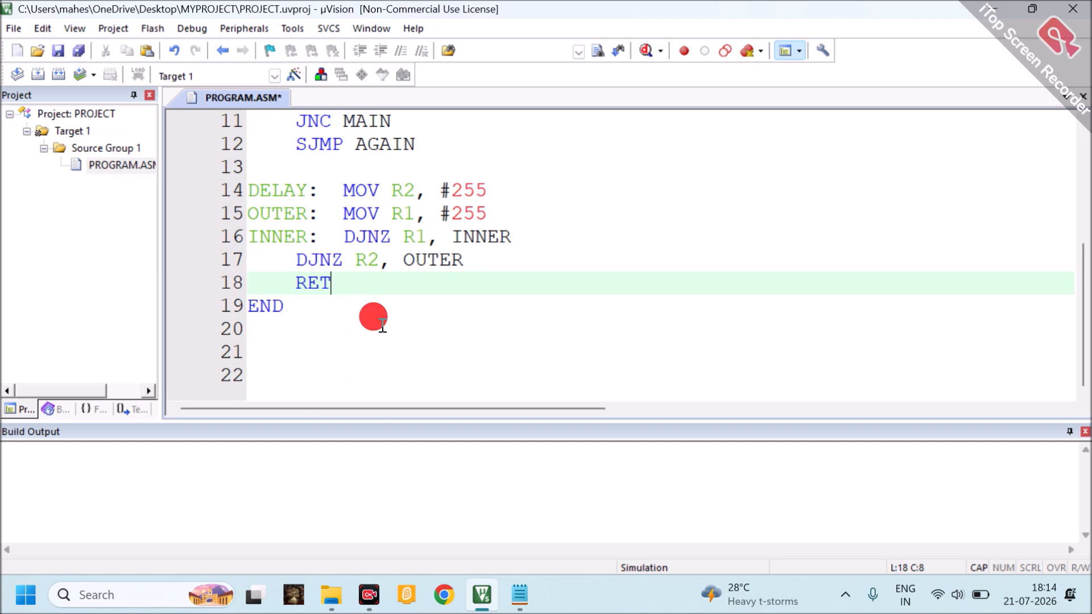
Show the desktop and open the MYPROJECT folder in File Explorer to check its files
click(1088, 611)
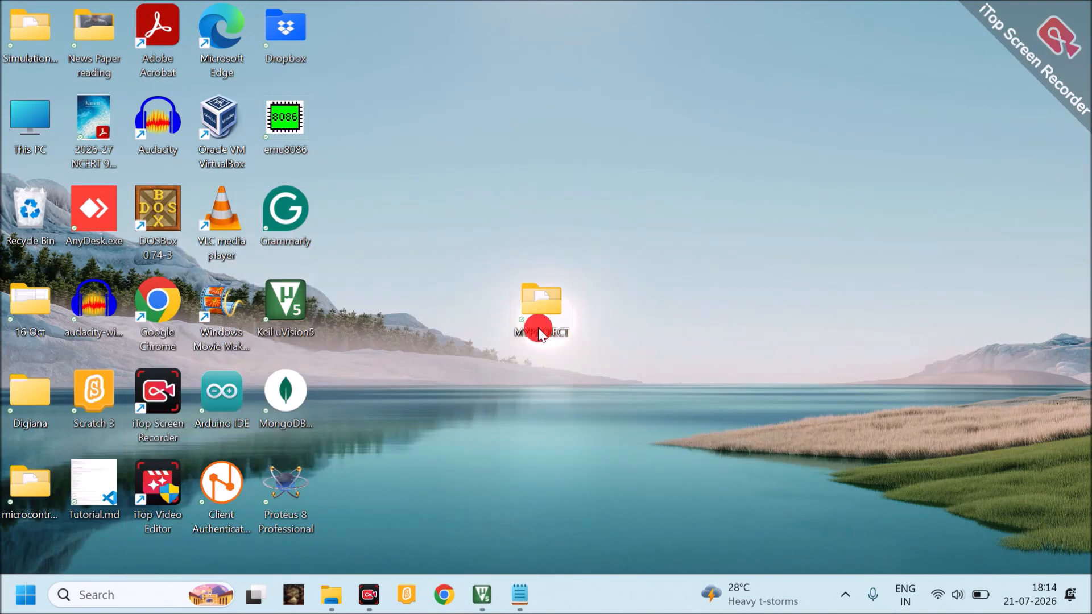
double_click(537, 310)
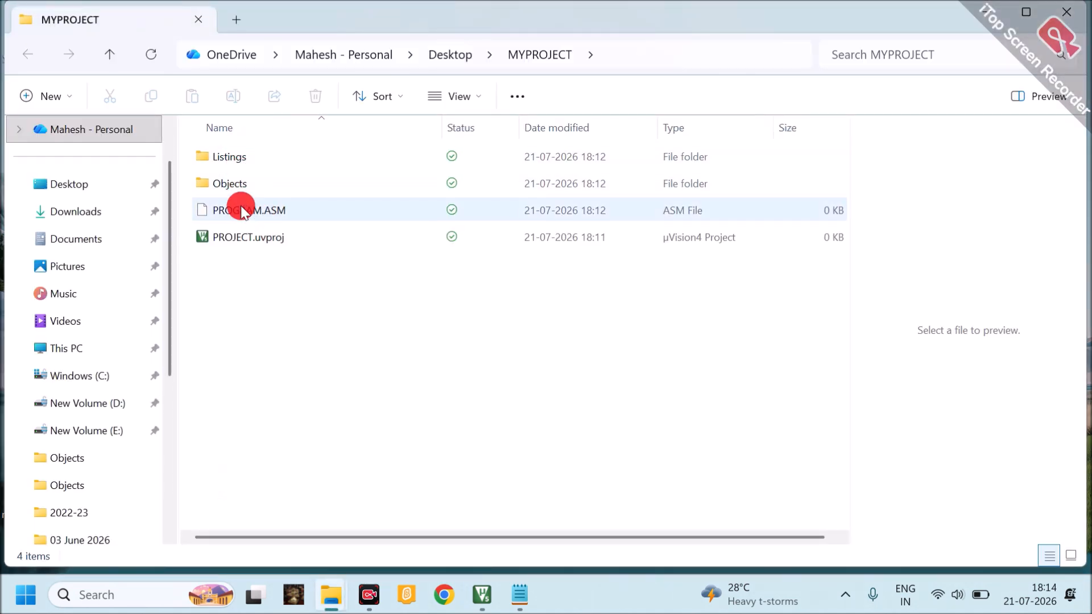
Check the project file and the Listings folder in MYPROJECT, and open the Objects folder
click(282, 240)
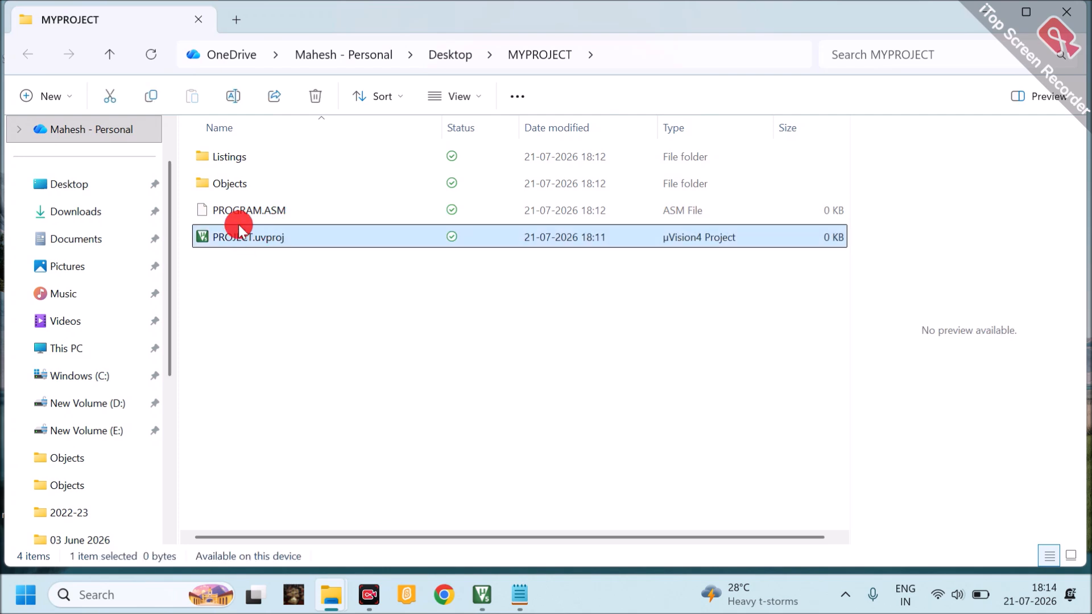
click(238, 164)
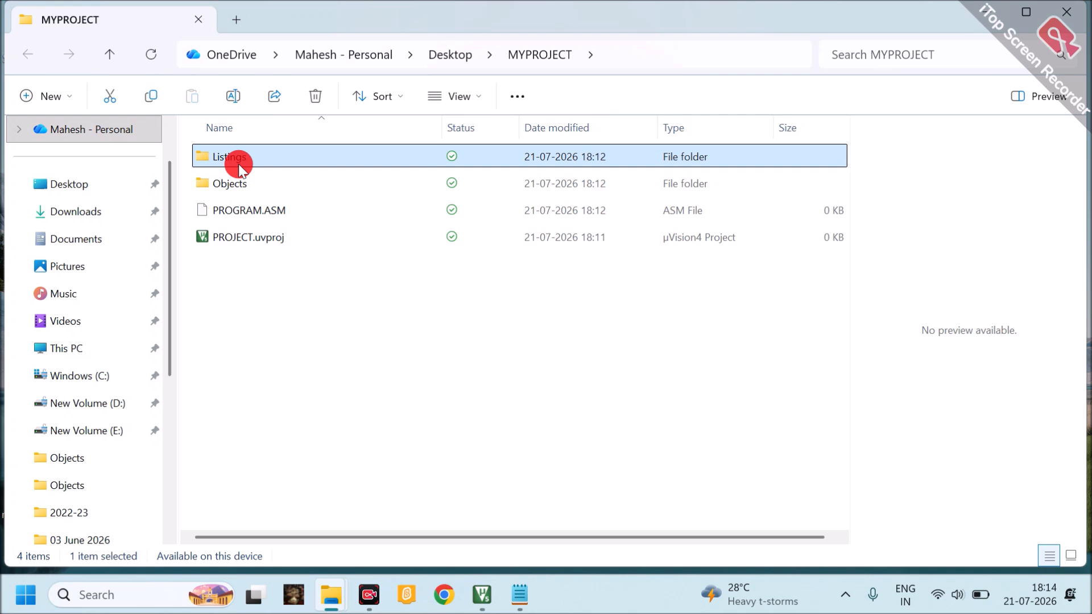
click(238, 181)
double_click(237, 183)
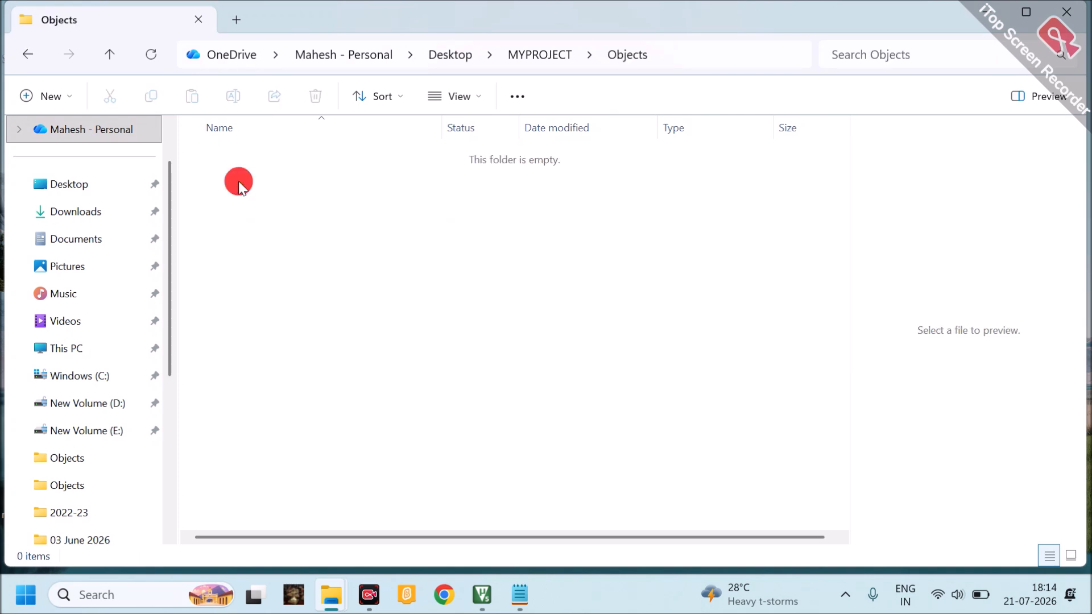
Switch to µVision, rebuild Target 1 and enlarge the Build Output pane to show the whole build log
click(482, 594)
click(274, 248)
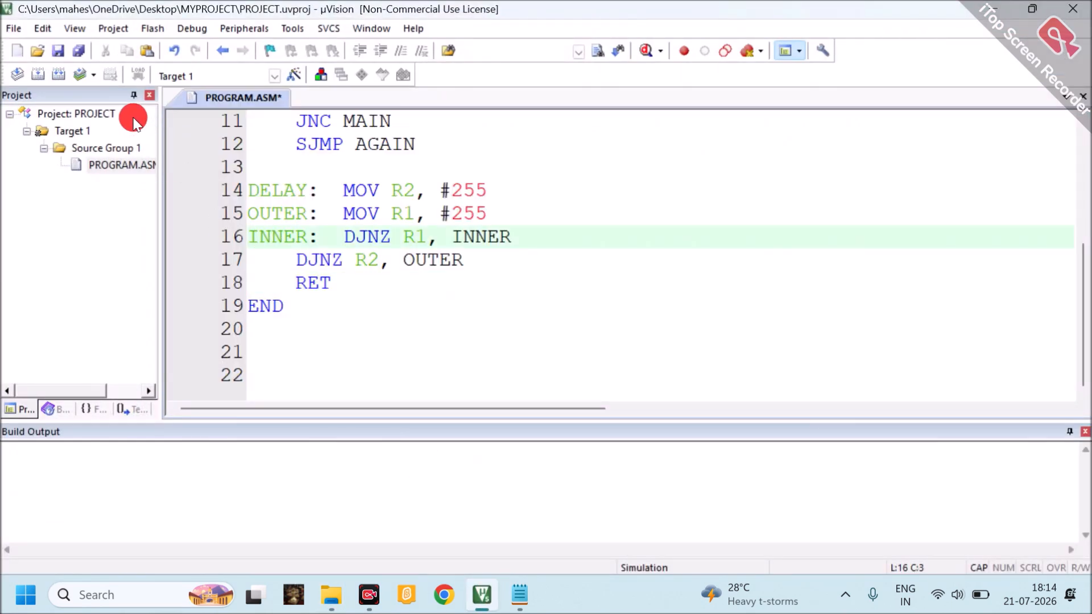
click(60, 80)
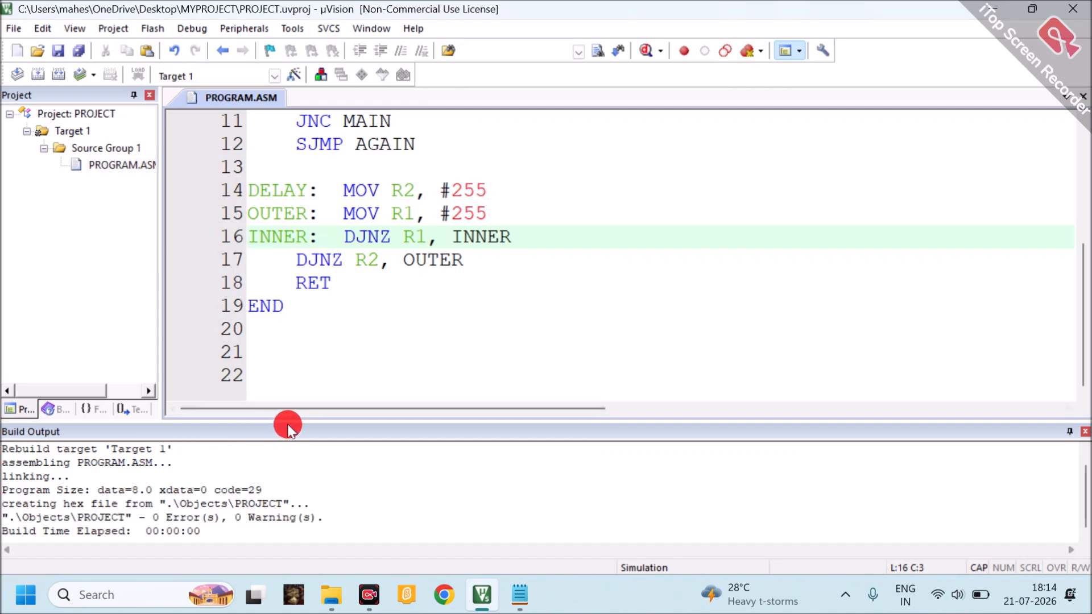
drag(298, 424, 353, 338)
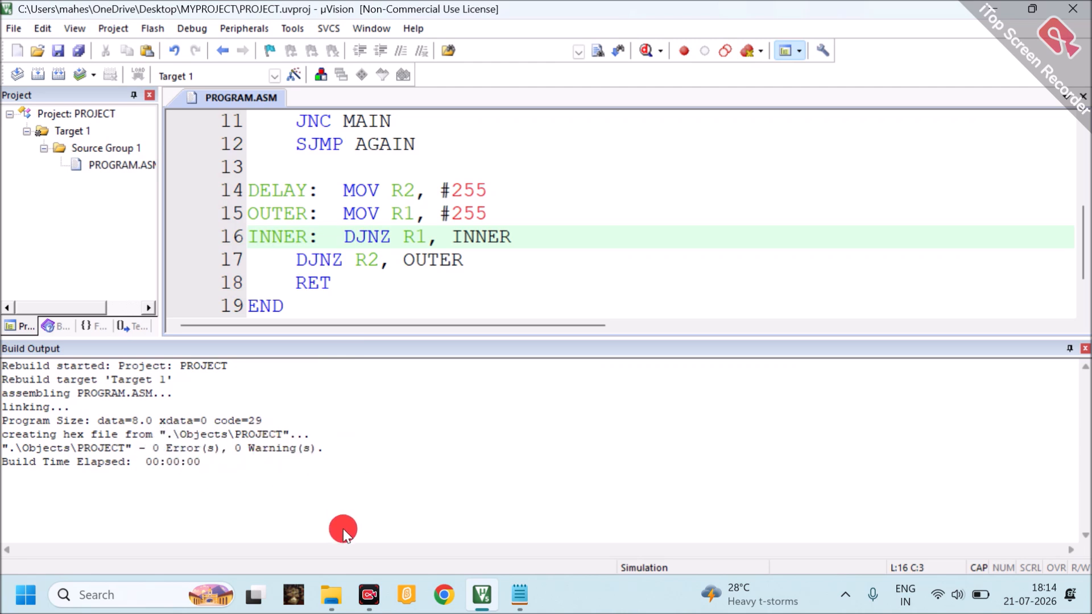
Return to File Explorer and check the build files in the Objects folder and its parent MYPROJECT folder
mouse_move(339, 604)
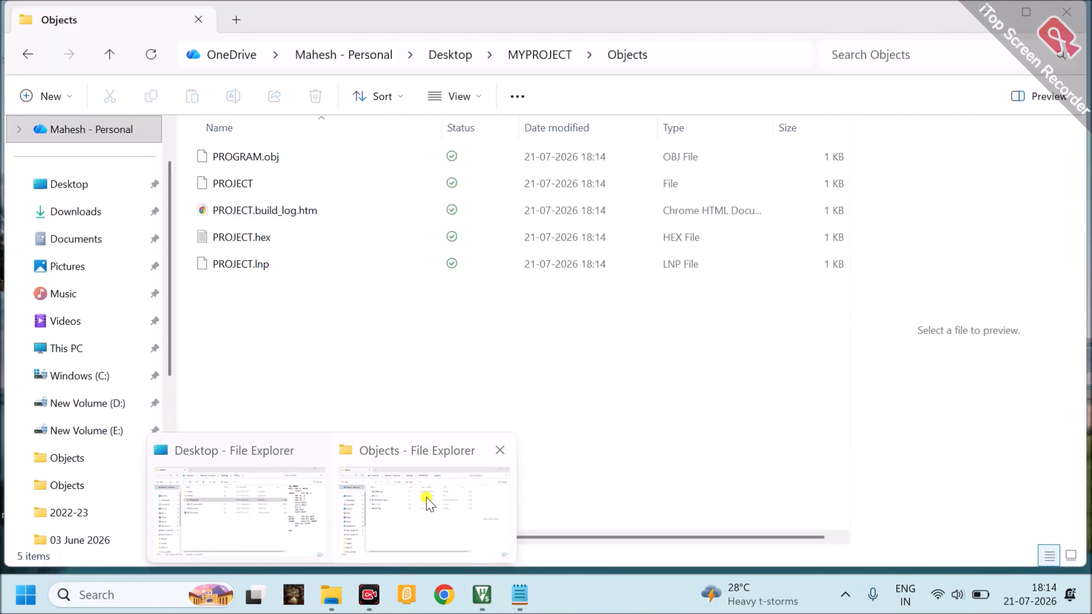
click(427, 501)
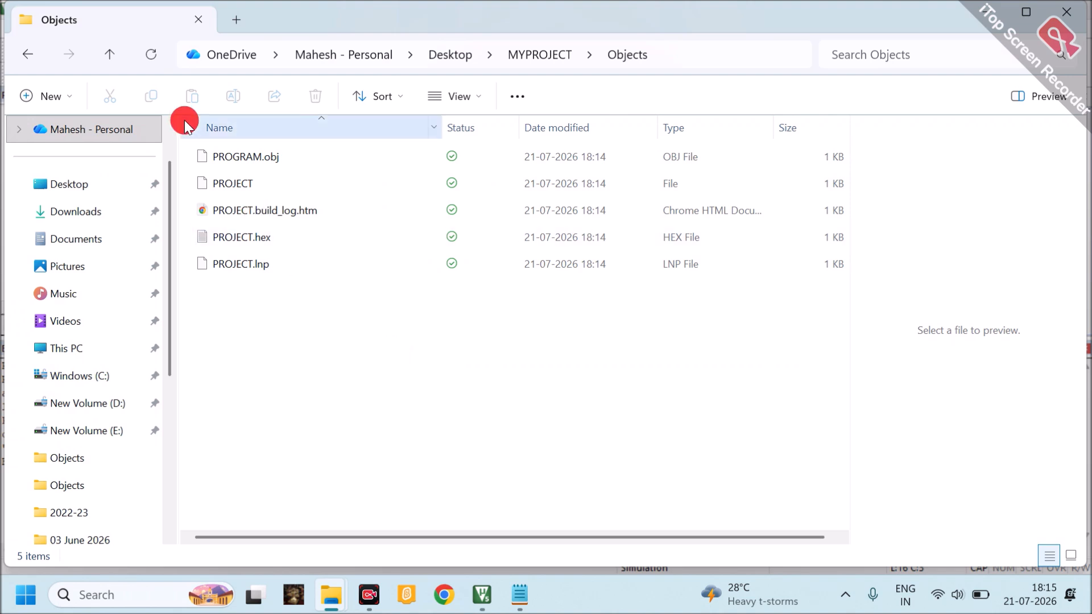
click(109, 57)
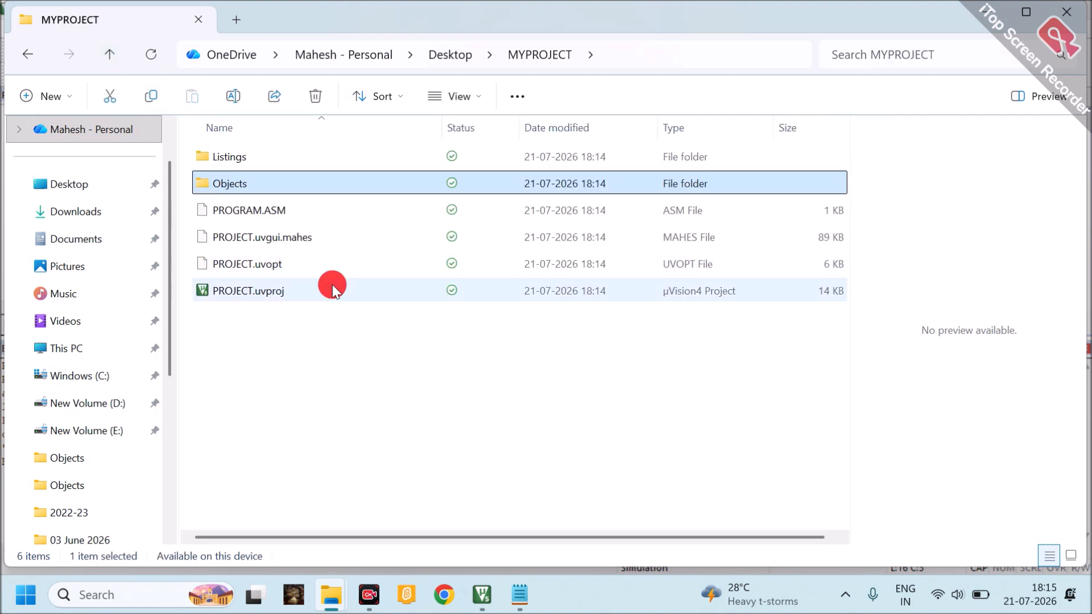
double_click(229, 182)
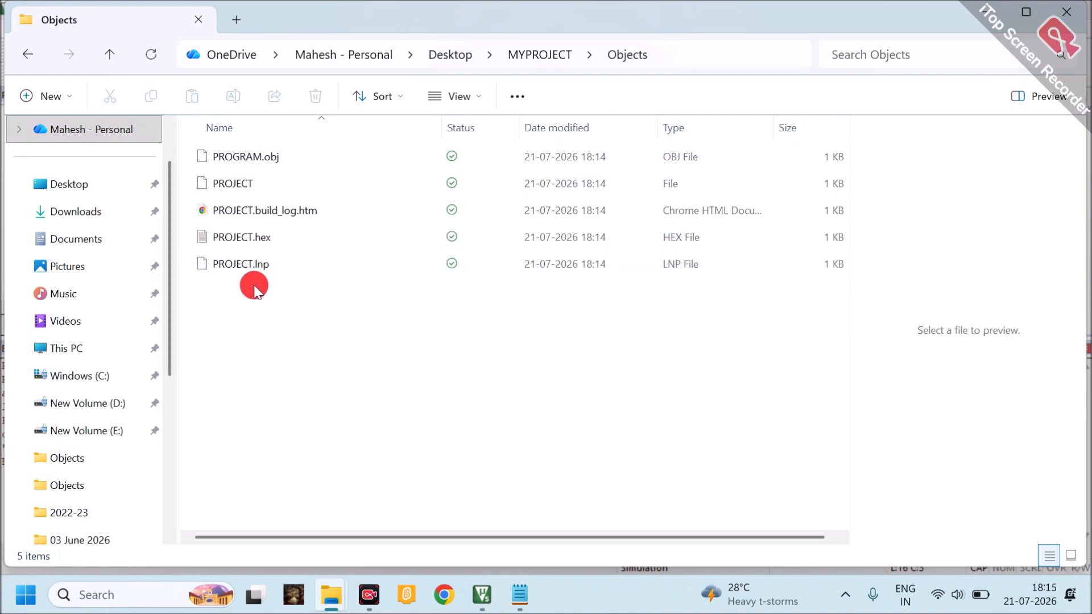
Open PROJECT.hex from the Objects folder in Notepad, select its entire content to examine it, and close the file
click(247, 244)
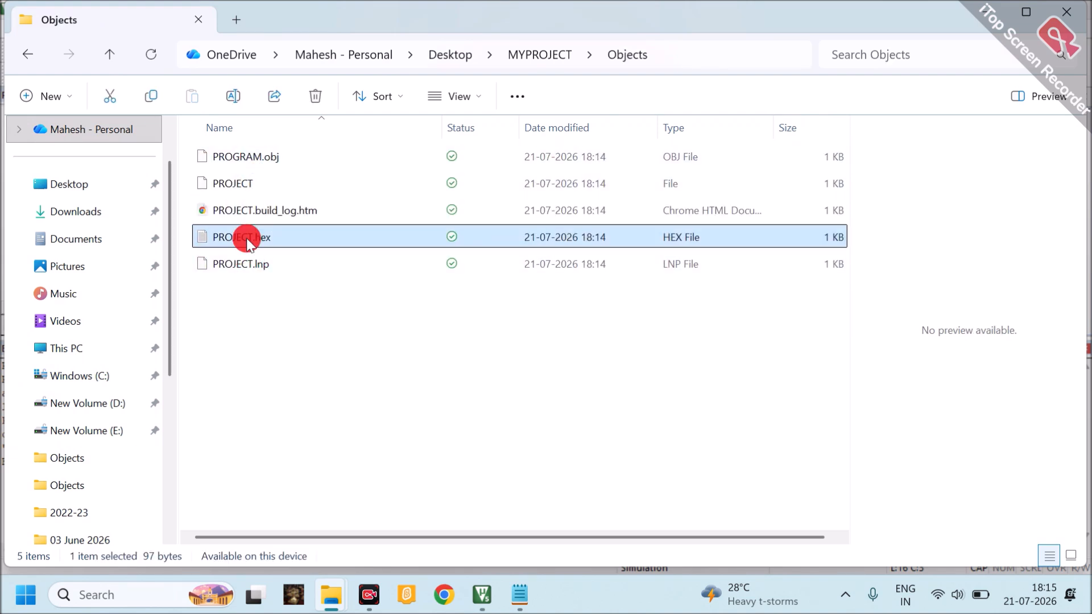
double_click(247, 238)
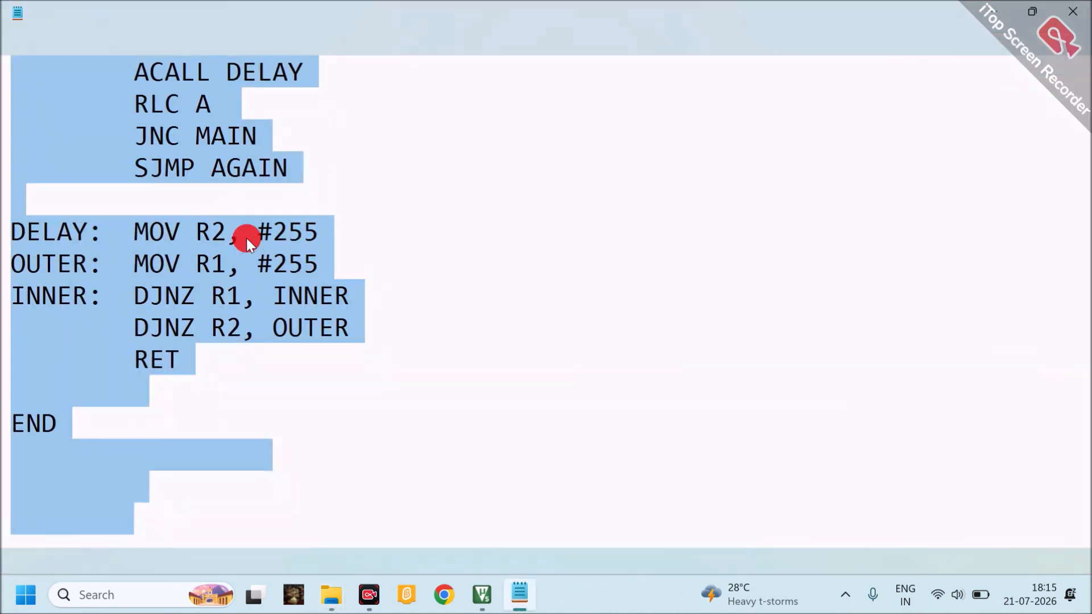
key(ctrl+a)
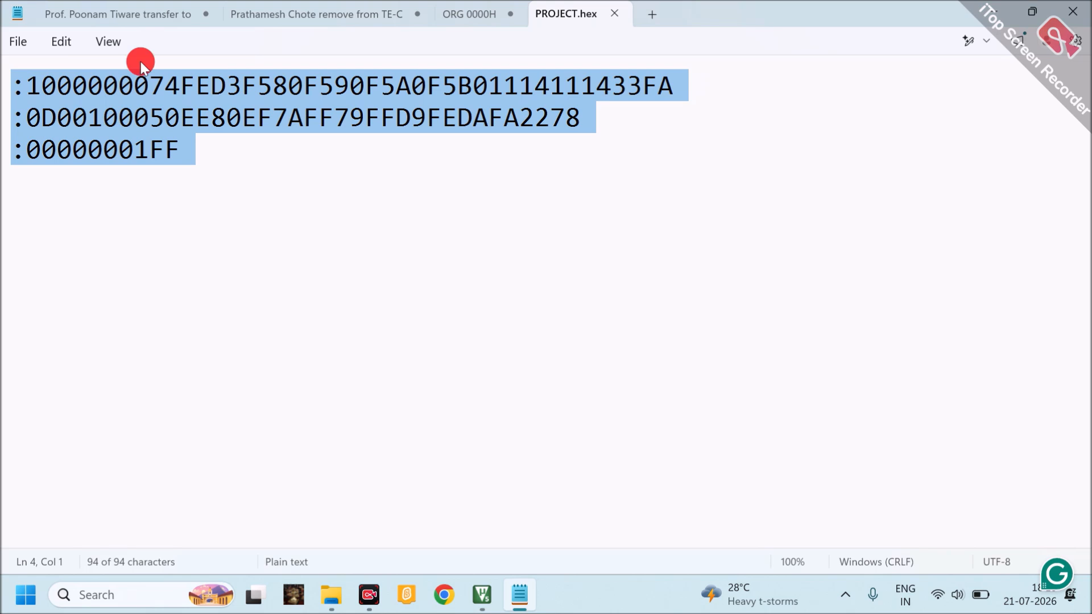
click(615, 14)
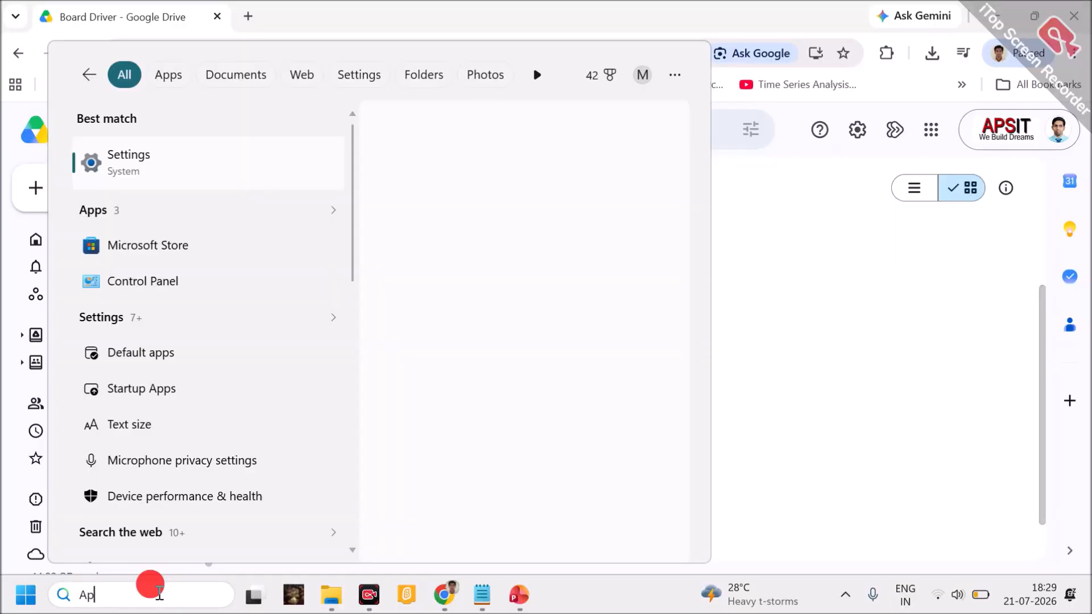
Search Windows for Device Manager, open it, and select the USB-SERIAL CH340 device under Ports (COM & LPT)
click(774, 414)
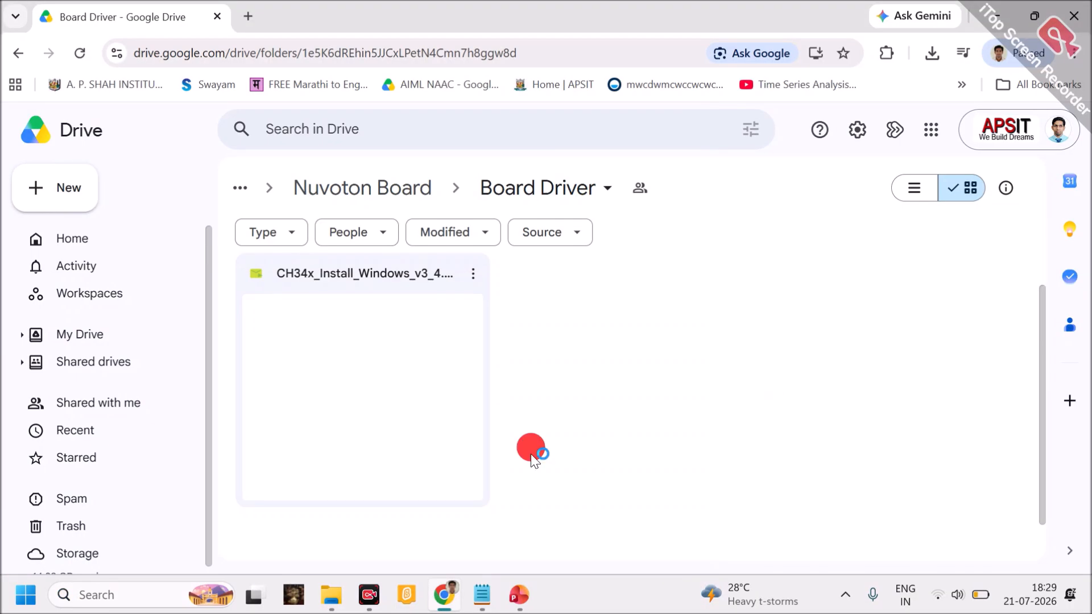
click(149, 592)
text(evice)
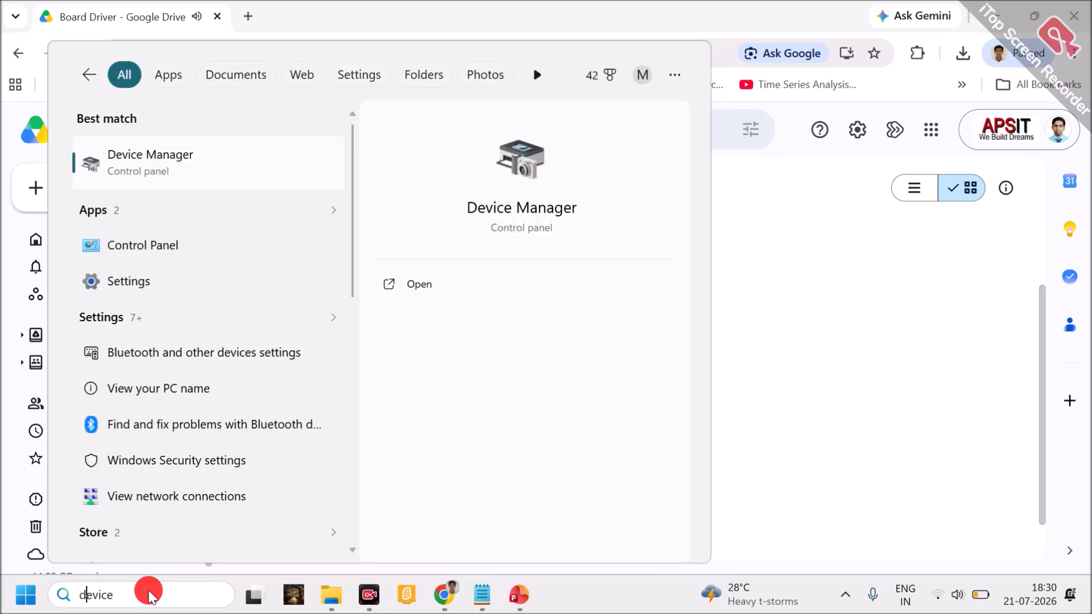
click(116, 163)
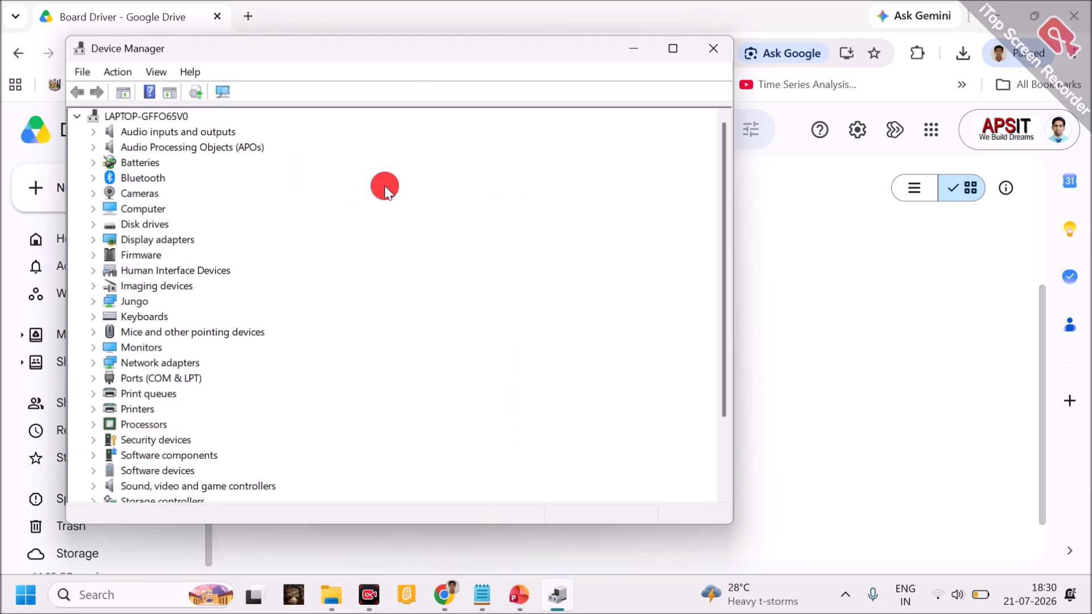
click(94, 378)
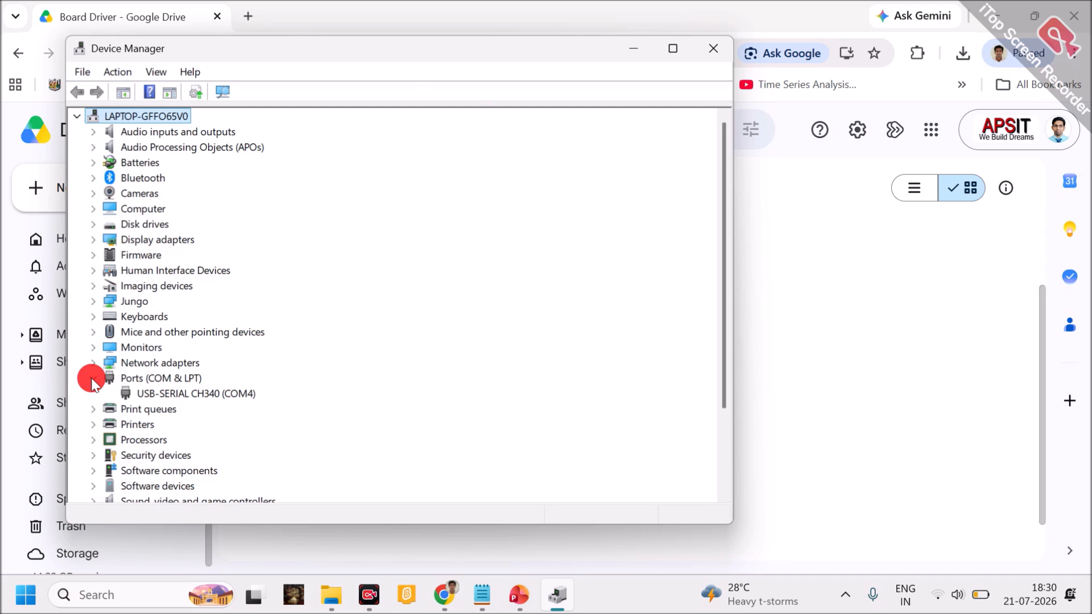
click(155, 395)
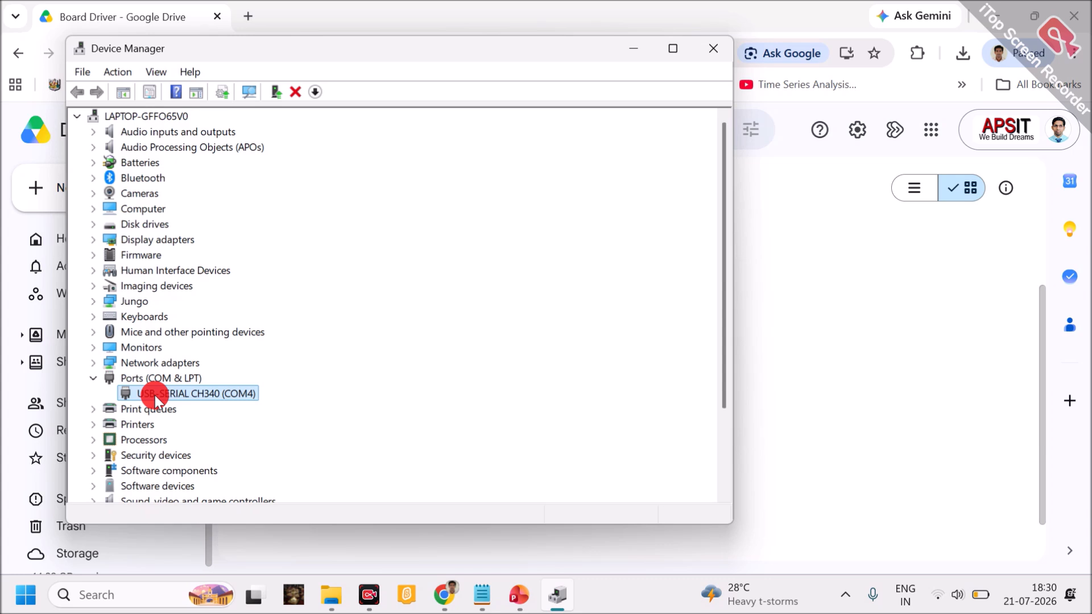
Download the CH34x_Install_Windows_v3_4 driver installer from the Board Driver folder in Google Drive into the MYPROJECT folder on the Desktop
click(762, 385)
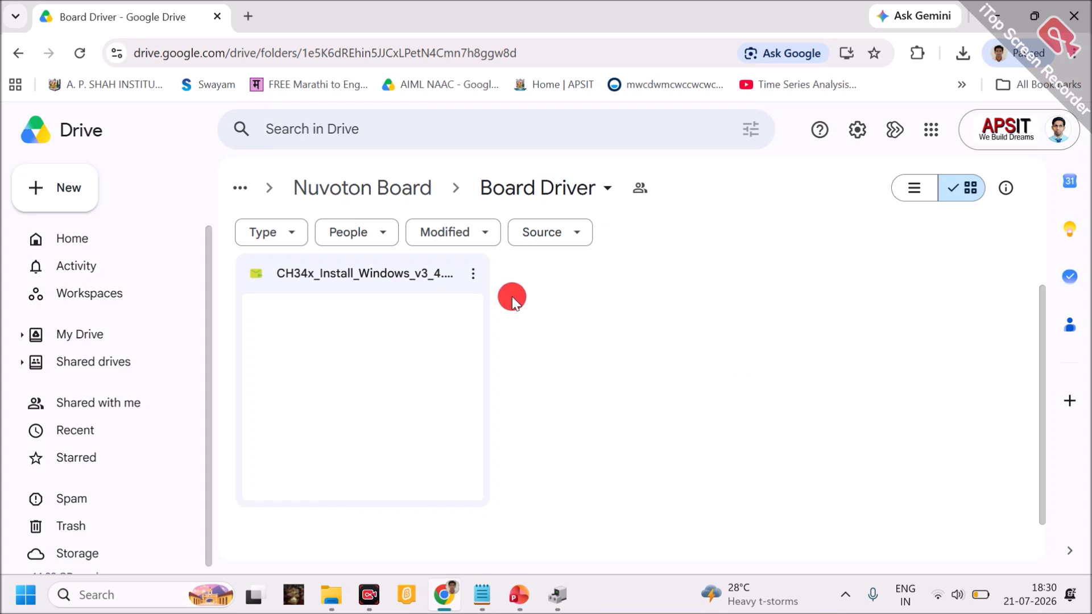
click(473, 275)
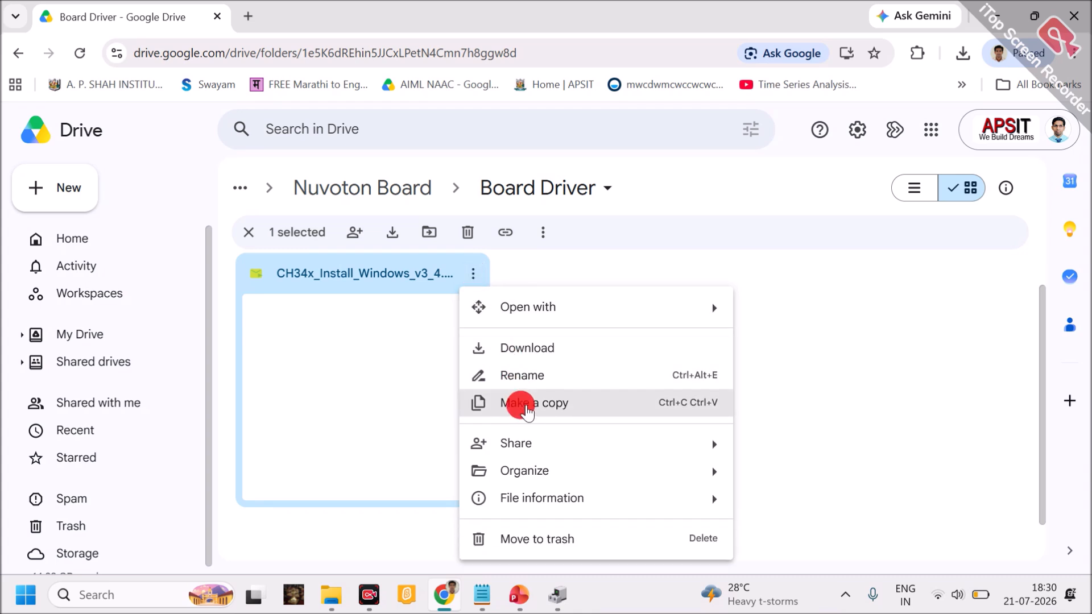
click(555, 349)
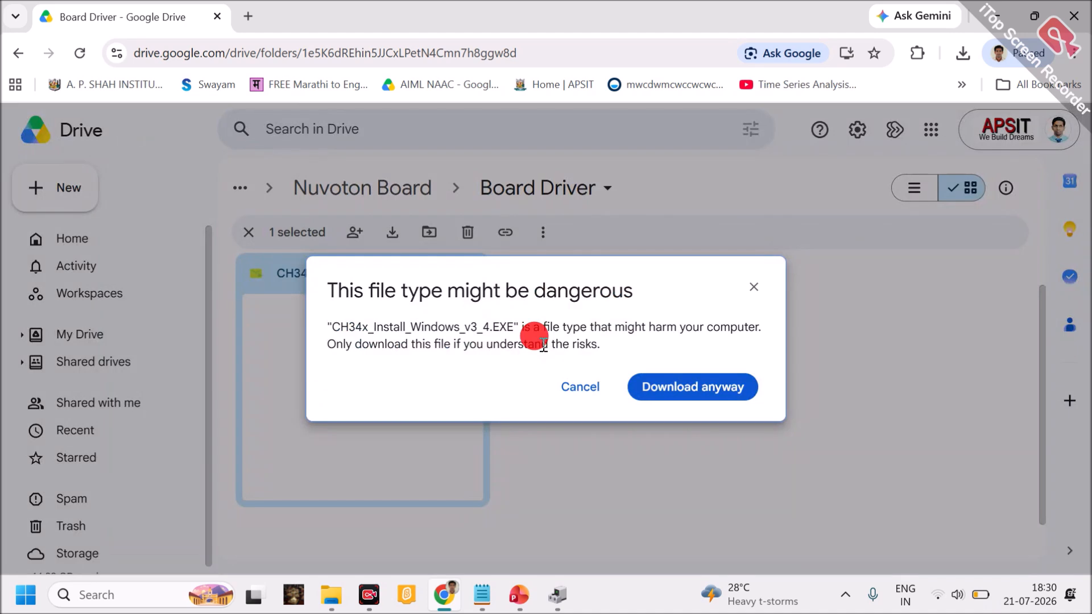
click(634, 394)
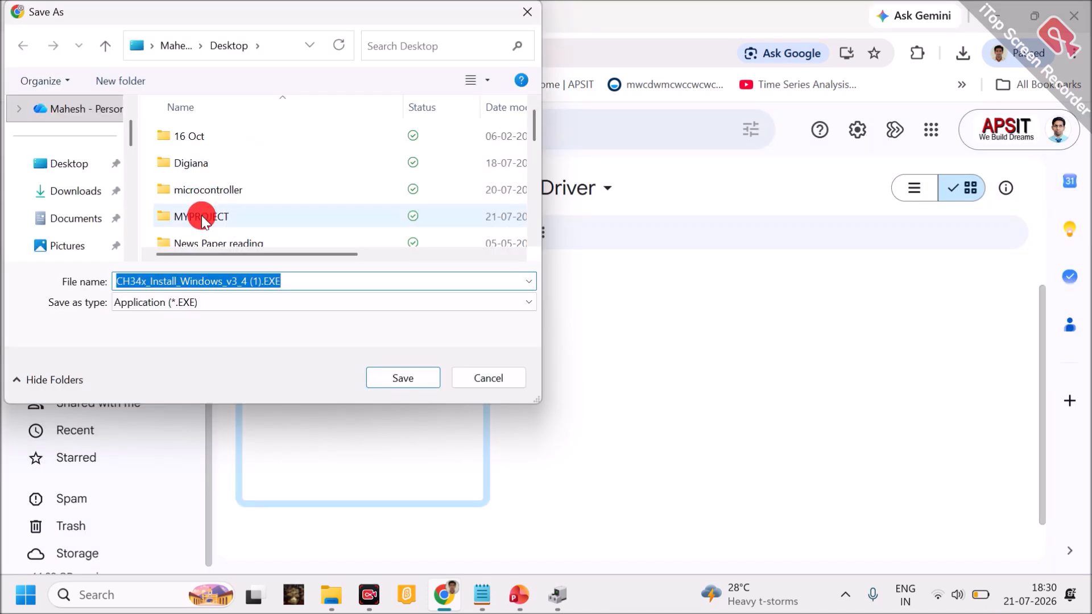
click(73, 164)
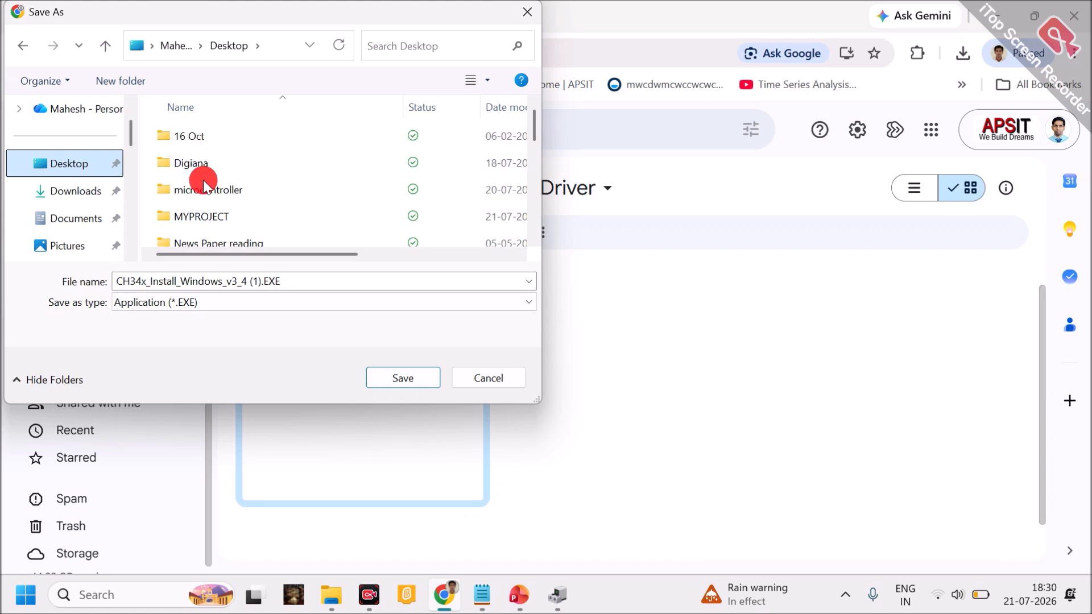
click(204, 217)
click(385, 373)
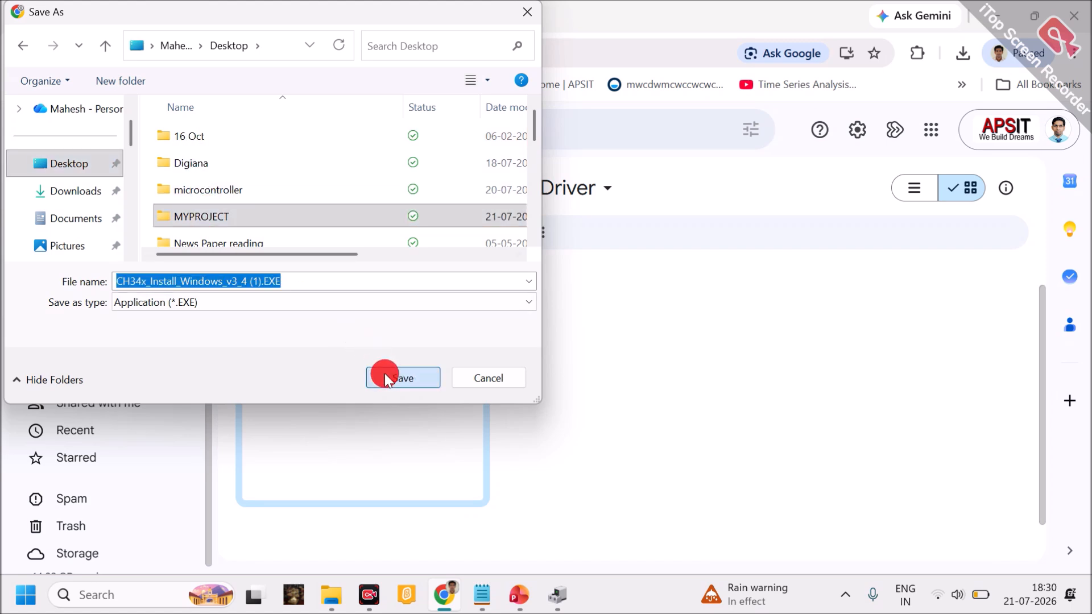
click(385, 376)
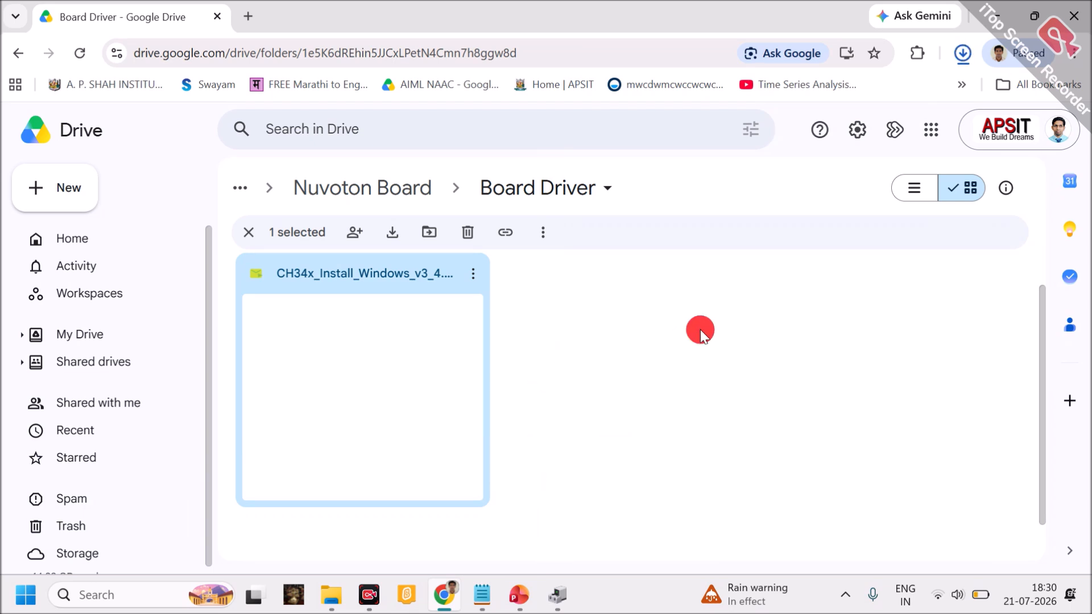
Open the manual driver update for USB-SERIAL CH340 up to the driver folder selection, cancel it and close Device Manager
click(558, 595)
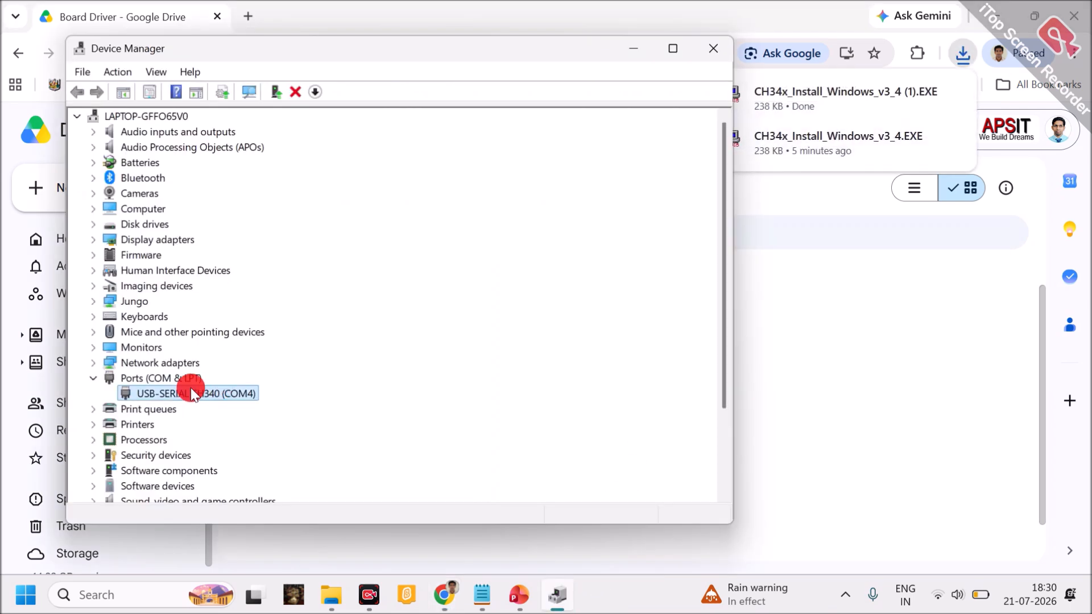
right_click(180, 393)
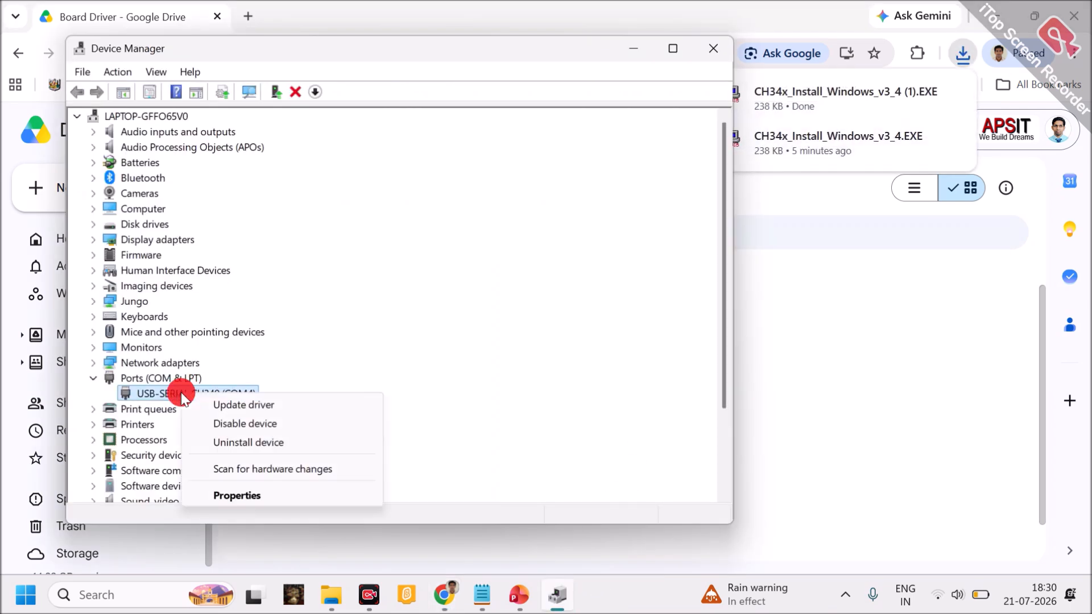
click(230, 412)
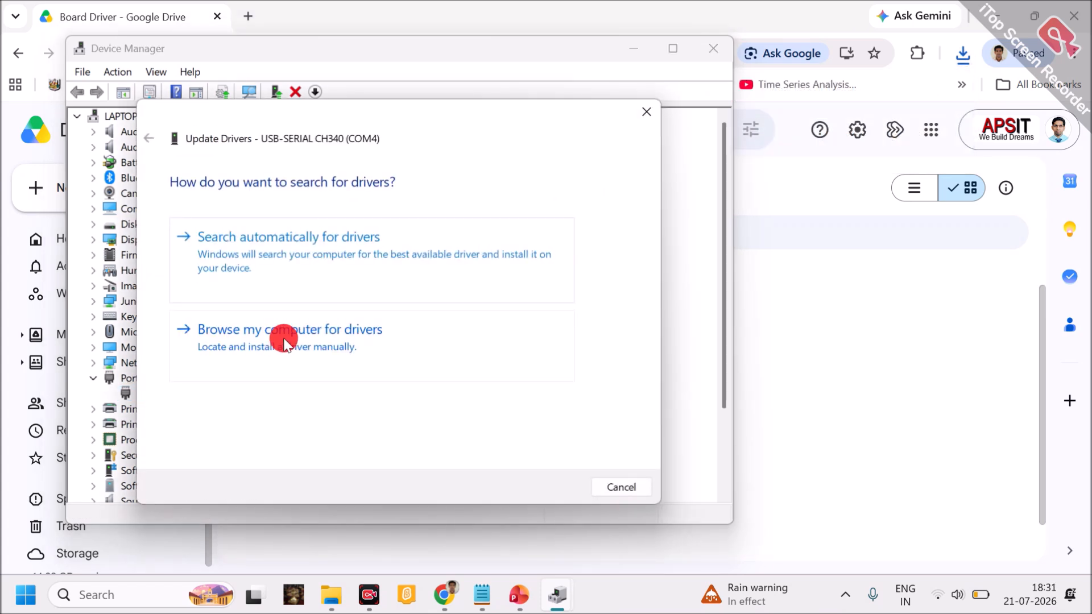
click(284, 340)
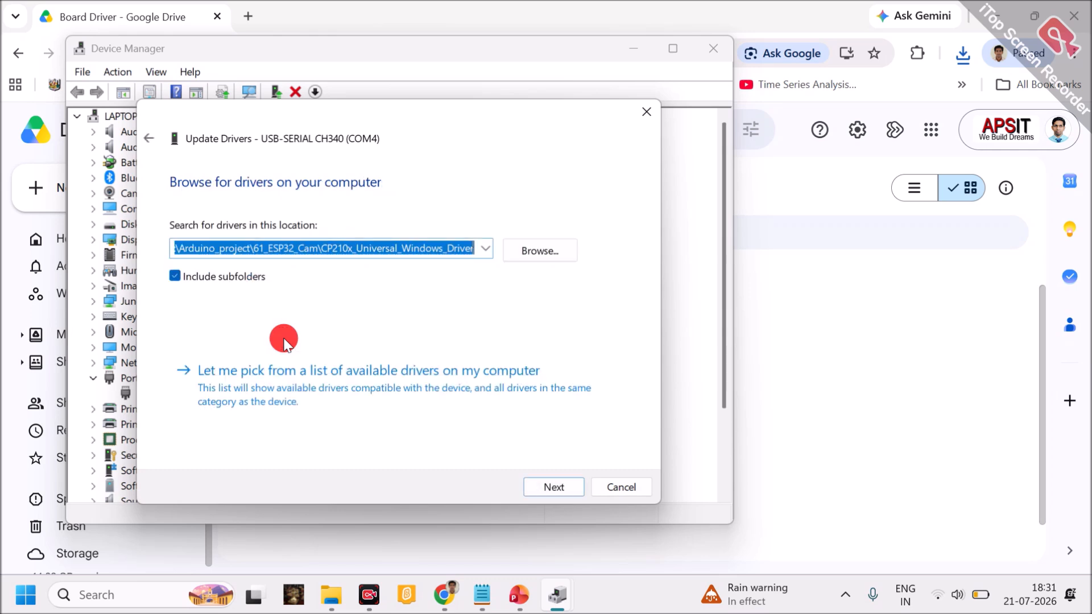
click(523, 257)
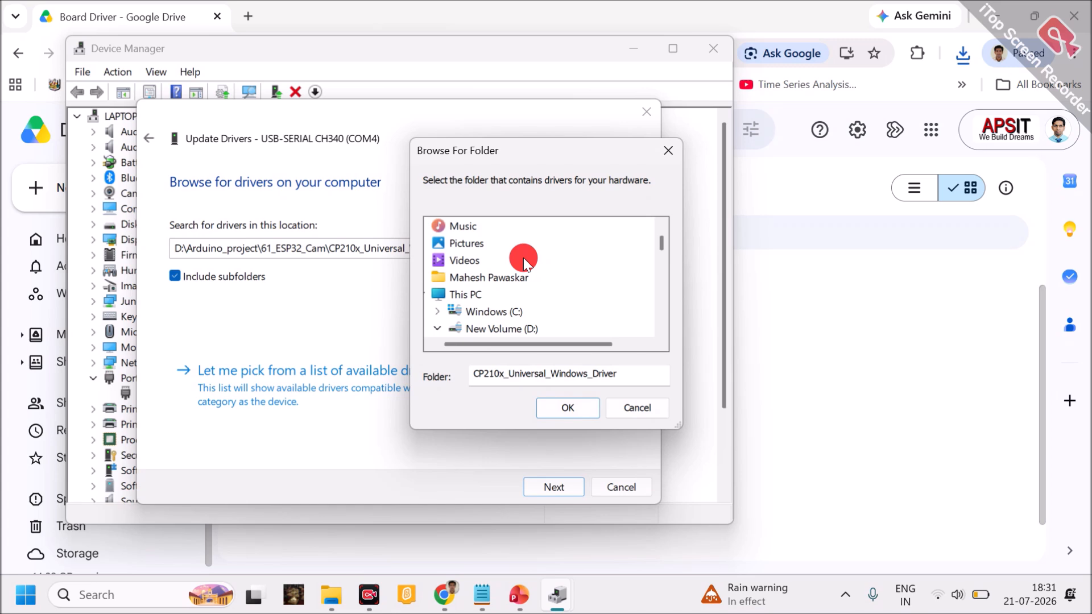
click(640, 411)
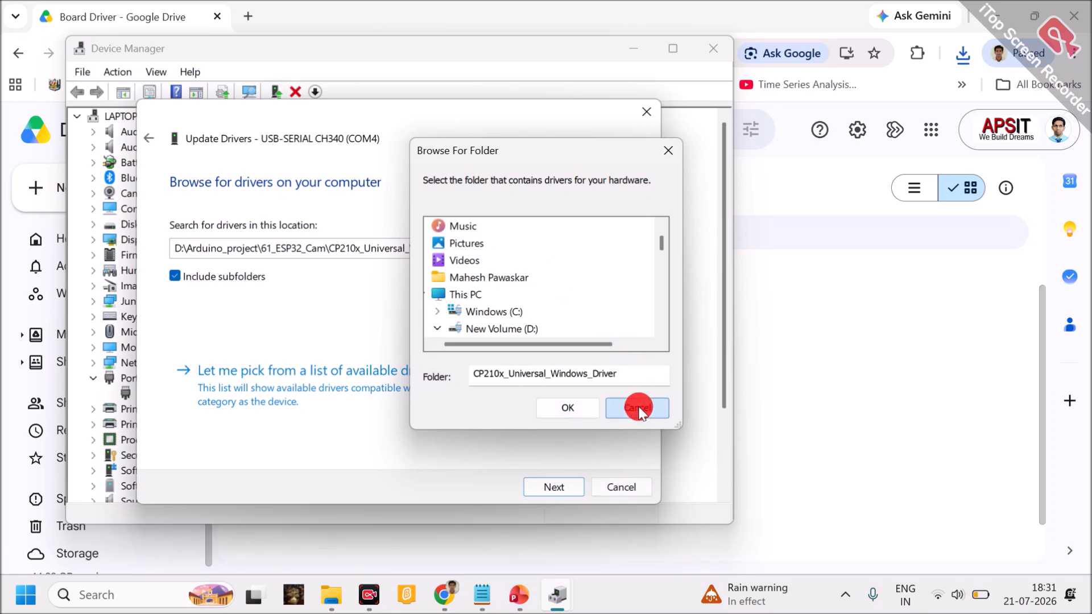
click(606, 488)
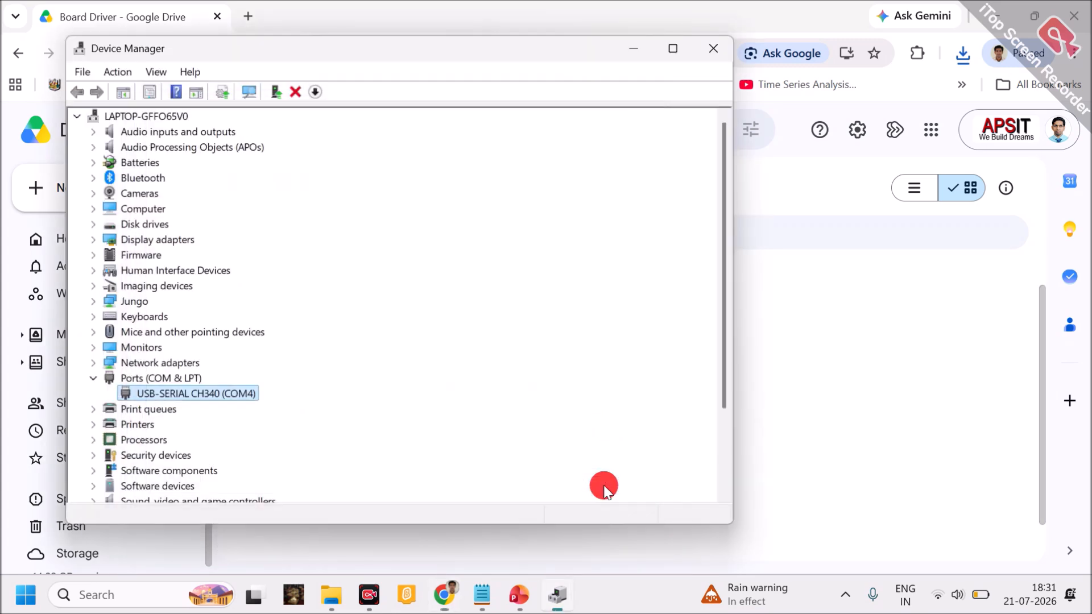
click(709, 60)
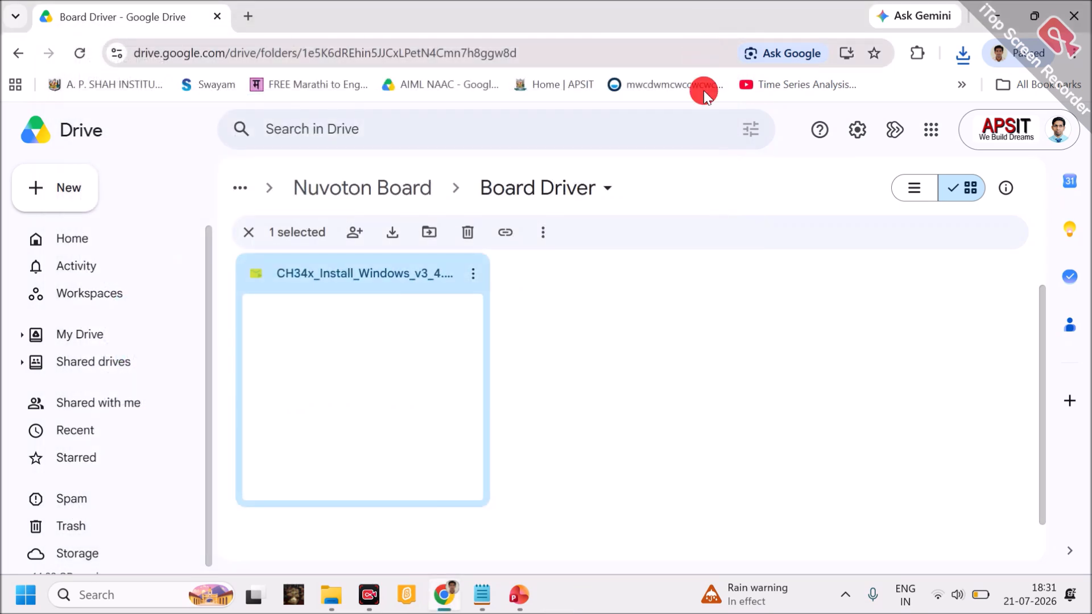
click(670, 285)
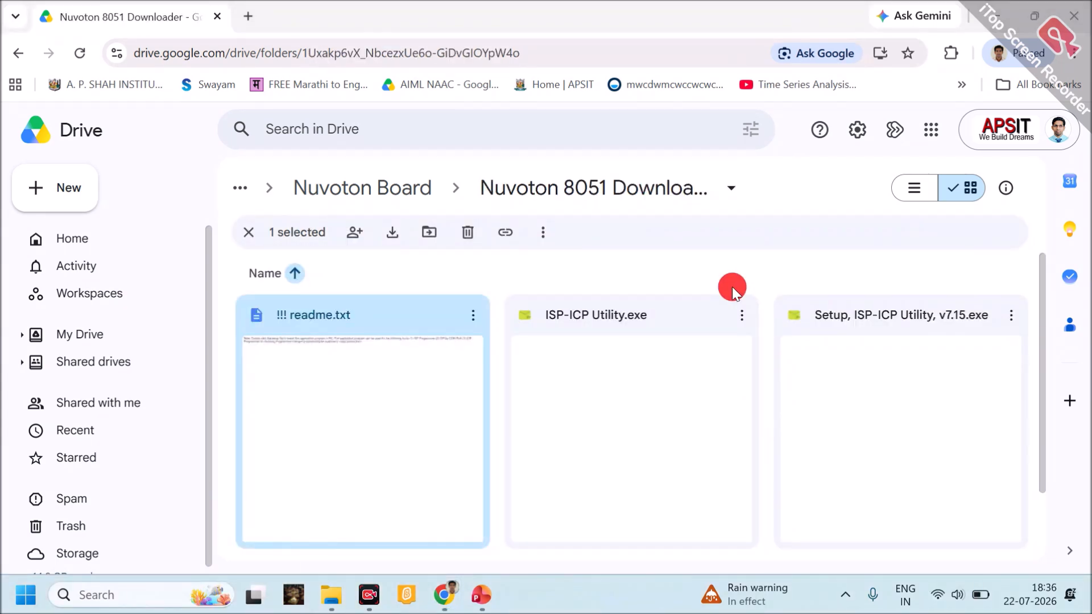
Search Windows for the Nuvoton ISP-ICP Utility and open it
click(574, 51)
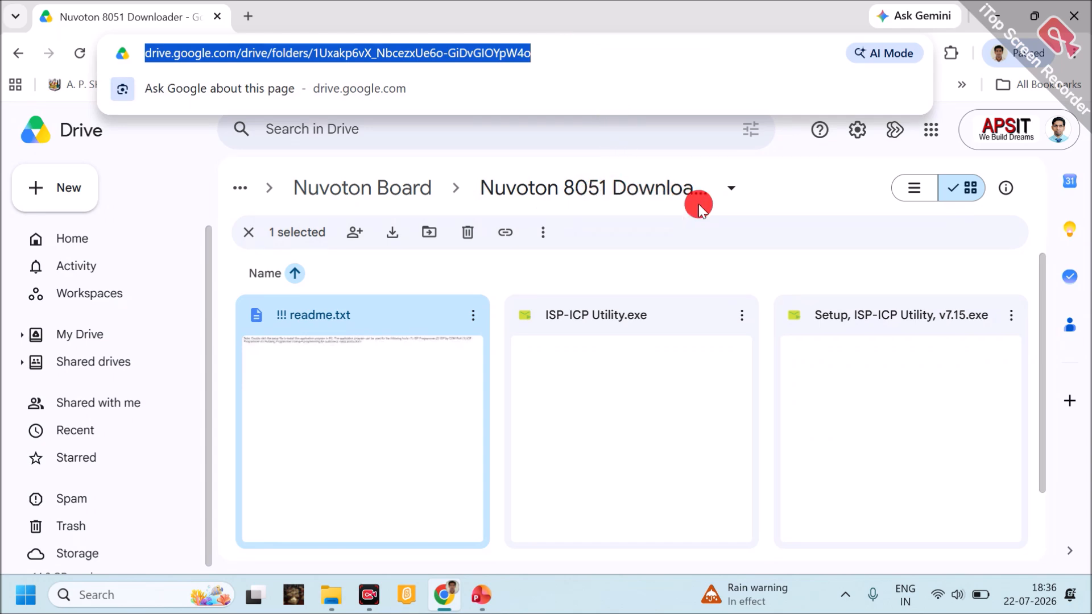
click(164, 593)
text(n)
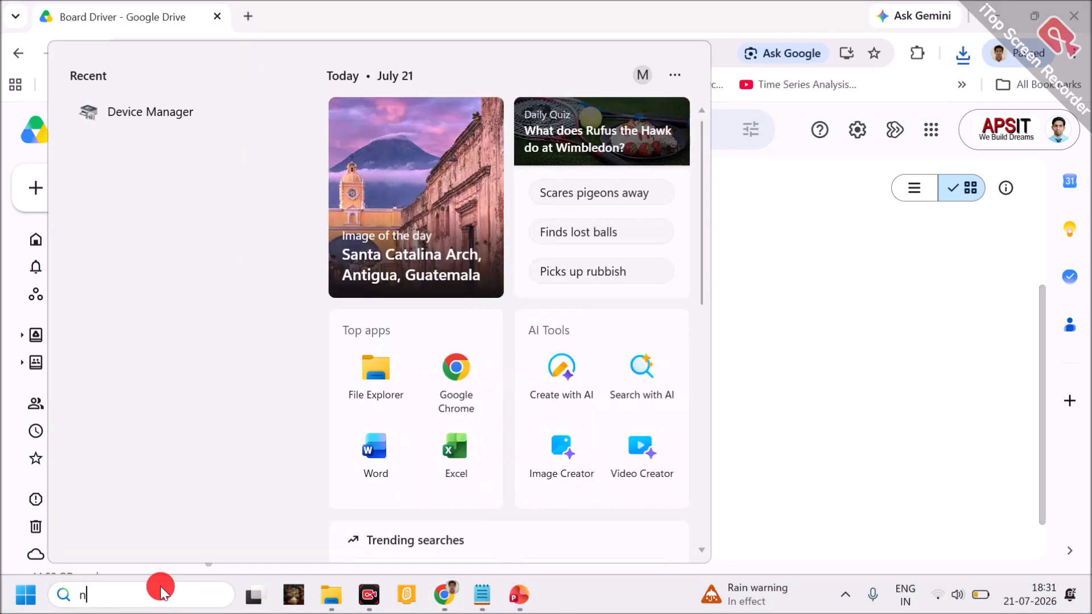
text(uvo)
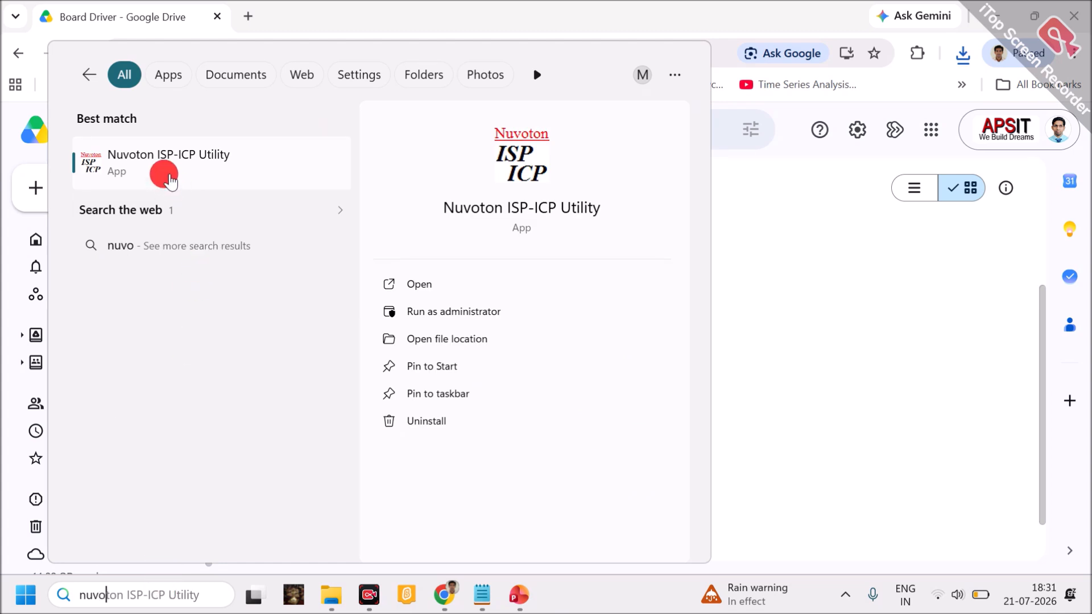
click(160, 163)
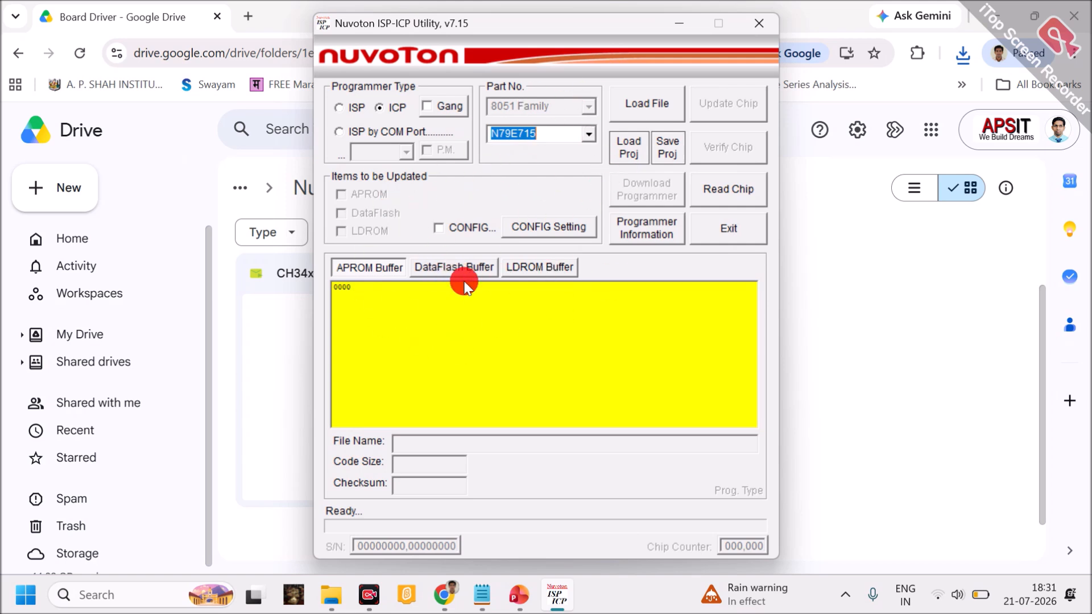
Open Device Manager through Windows search and select the USB-SERIAL CH340 device under Ports (COM & LPT) to check its COM port number
click(91, 594)
text(vice)
key(Home)
text(d)
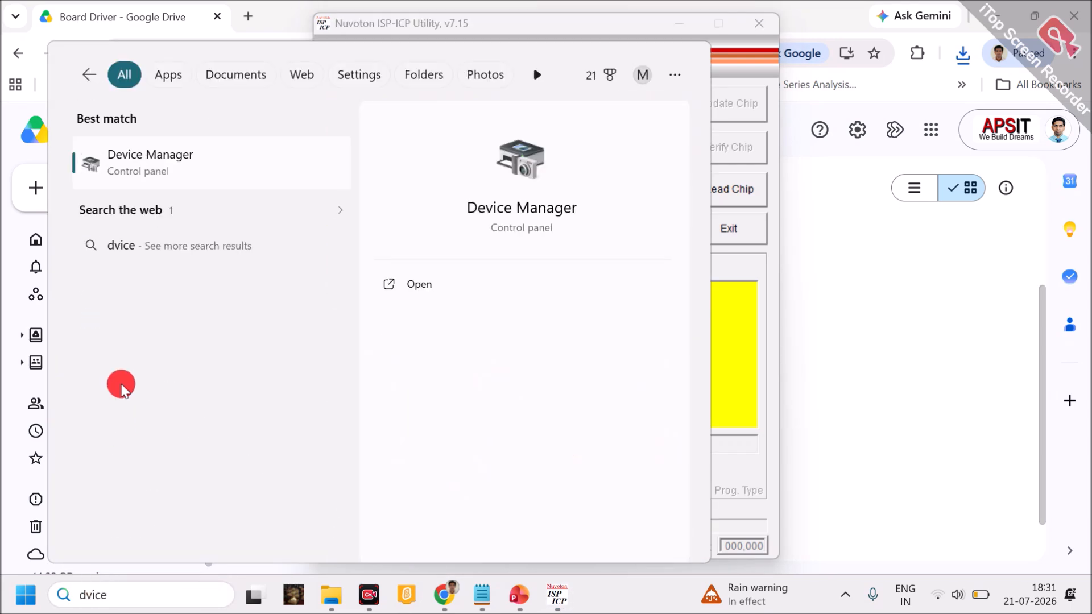
click(143, 165)
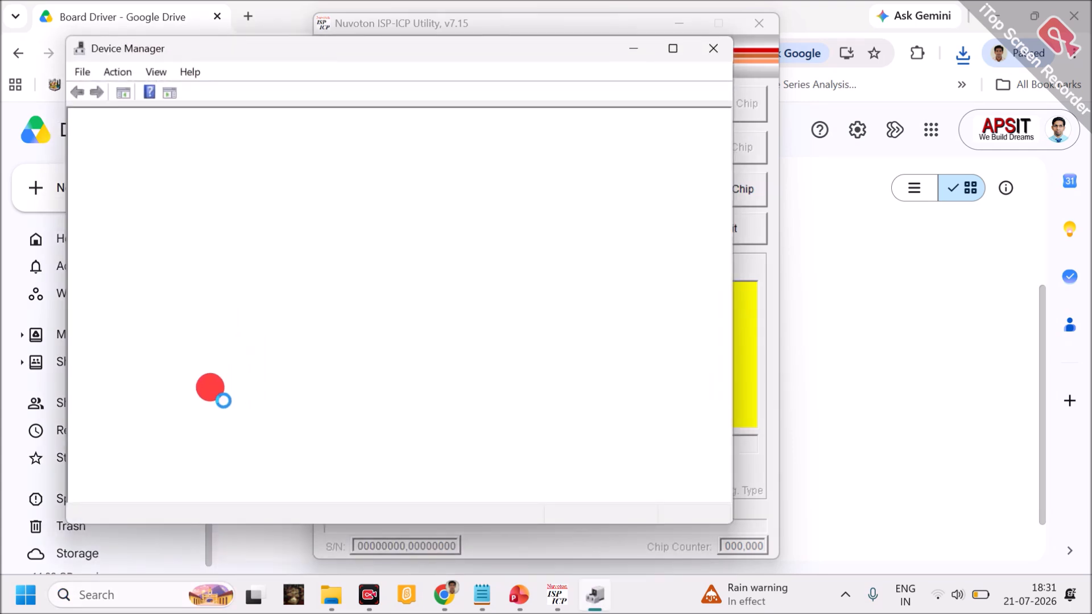
click(93, 378)
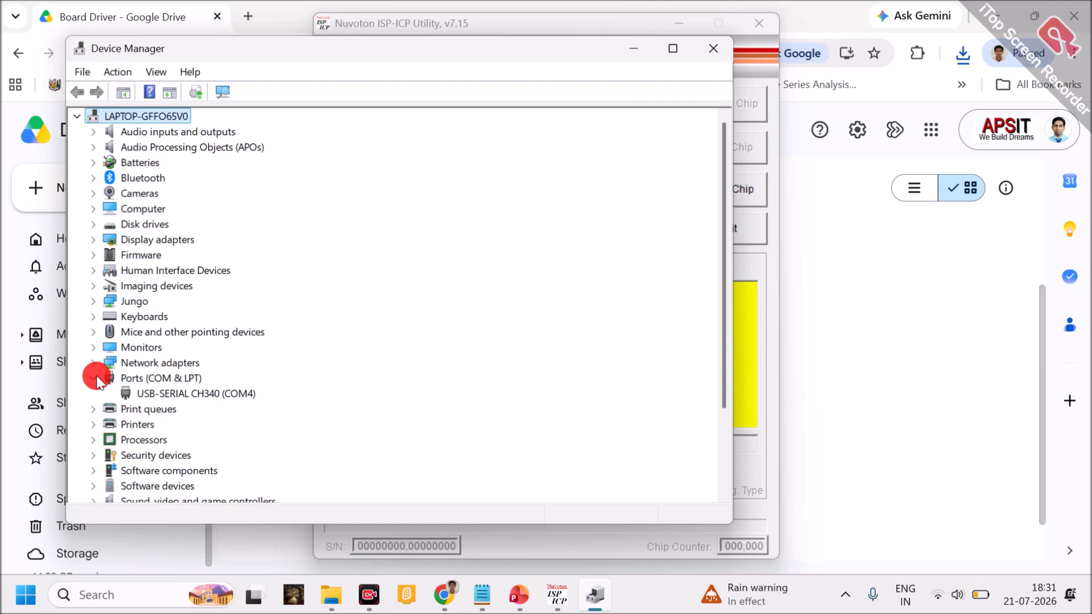
click(228, 393)
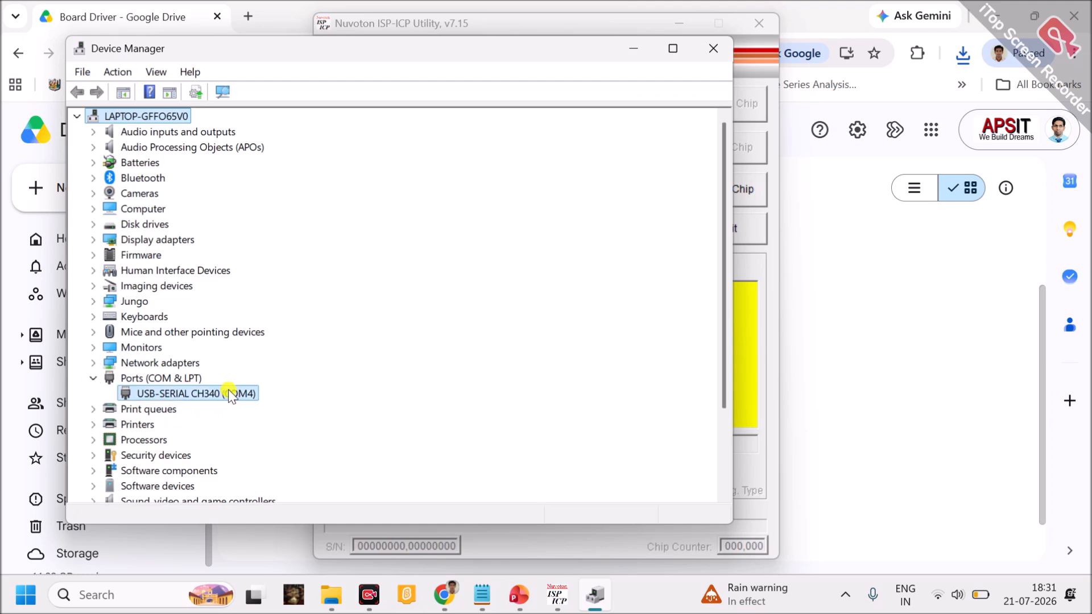
In the Nuvoton ISP-ICP Utility, set the programmer type to ISP by COM Port on COM4 and the part number to W78E052D
click(763, 139)
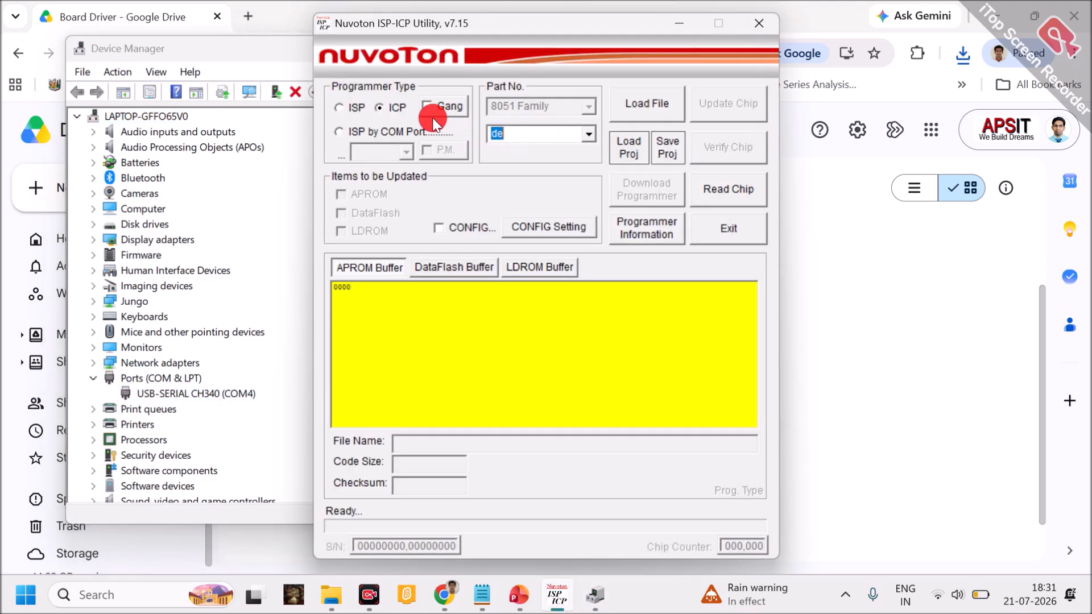
click(339, 132)
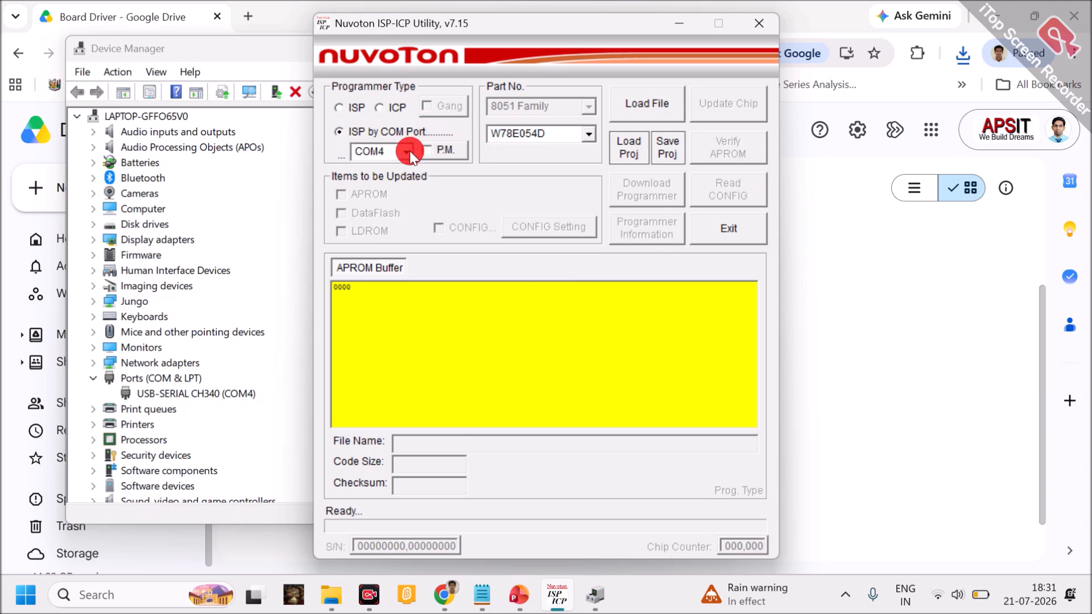
click(409, 151)
click(394, 167)
click(586, 135)
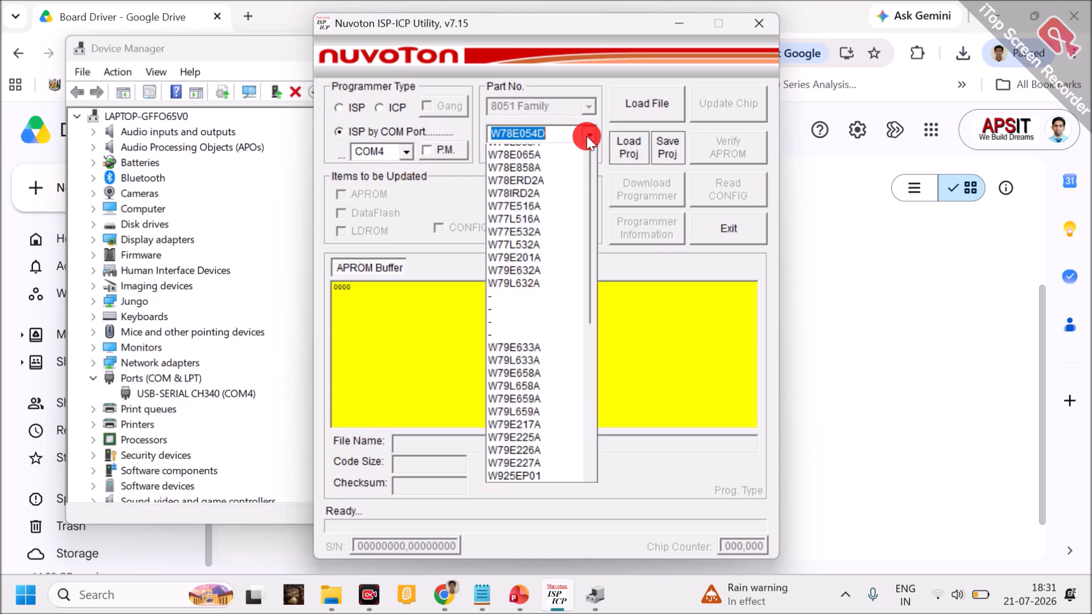
scroll(565, 181, up, 1)
scroll(564, 181, up, 1)
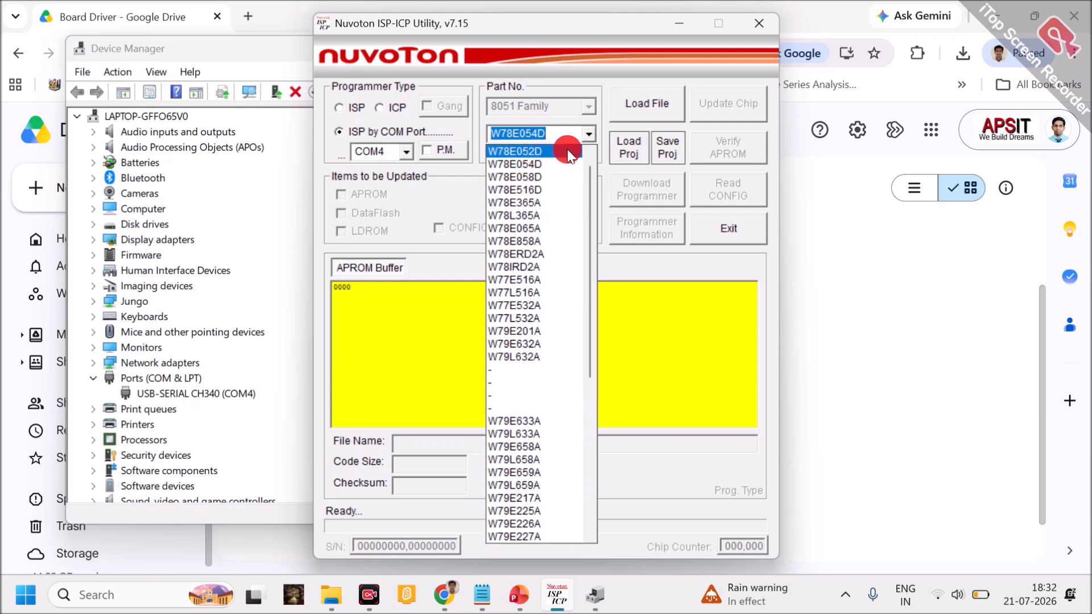
click(568, 150)
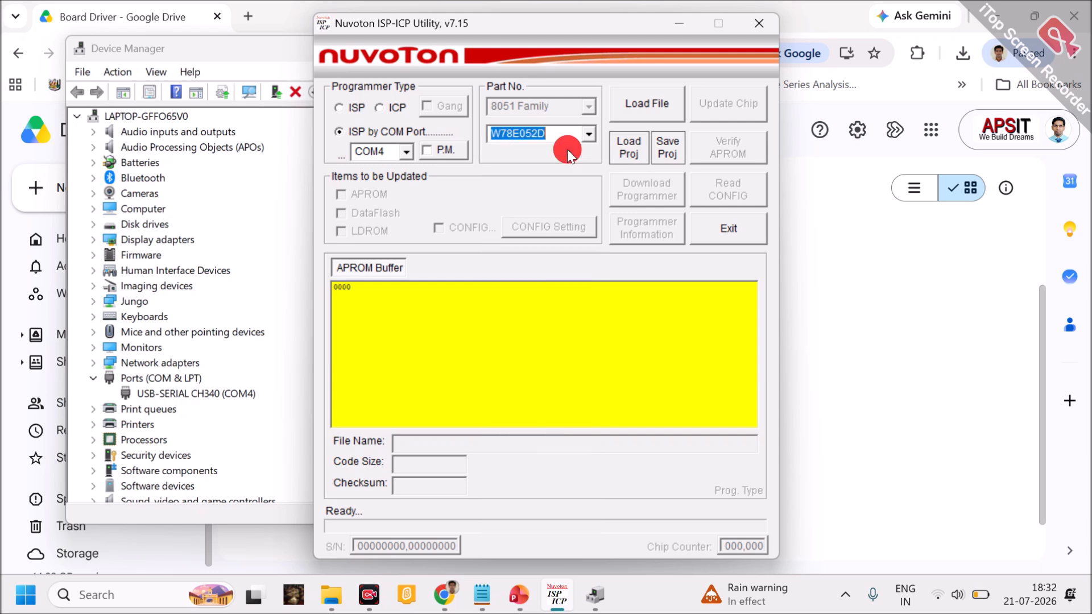
Load PROJECT.hex from the Objects folder of MYPROJECT on the Desktop into the APROM buffer
click(650, 107)
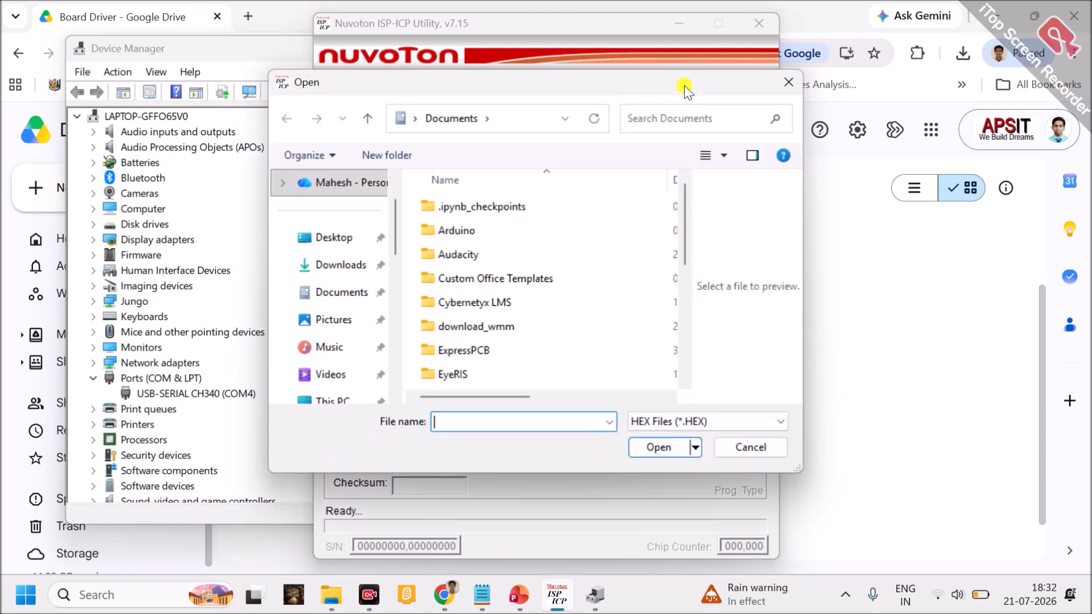
drag(684, 85, 660, 214)
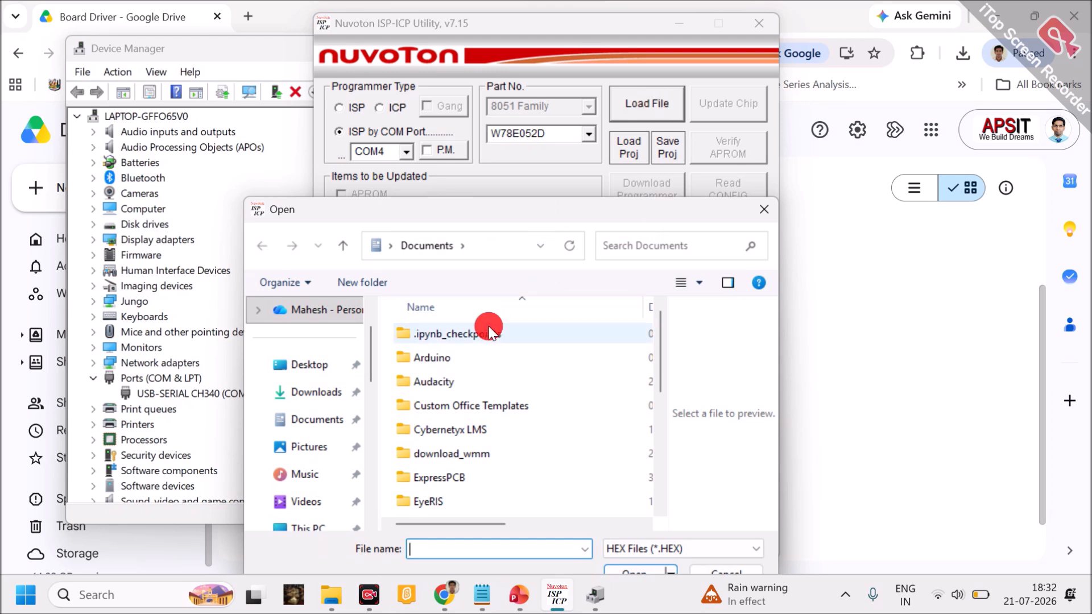
click(318, 376)
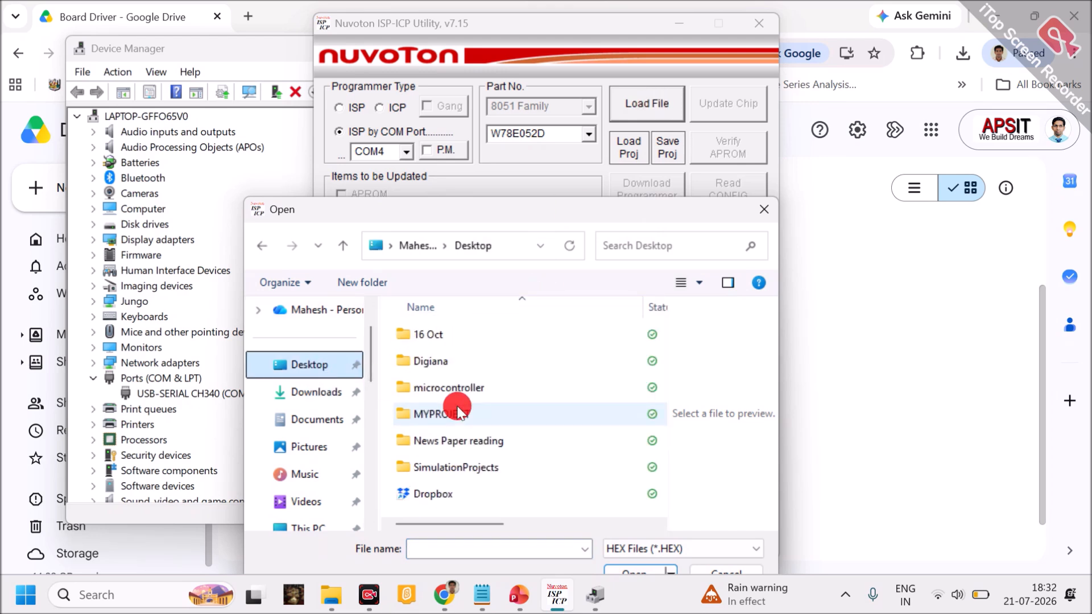
double_click(455, 414)
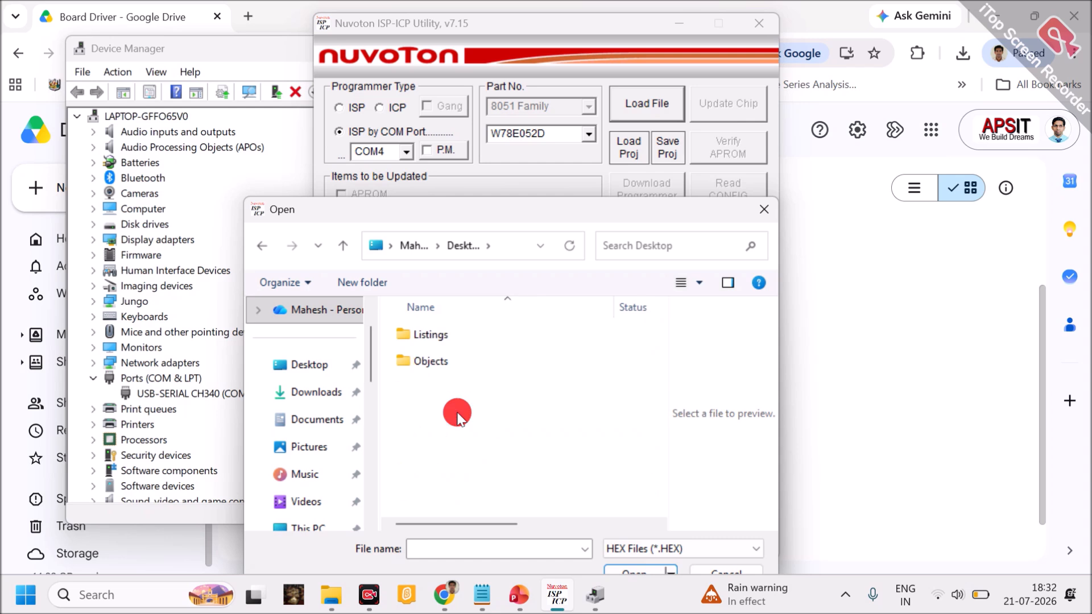
click(439, 363)
double_click(439, 364)
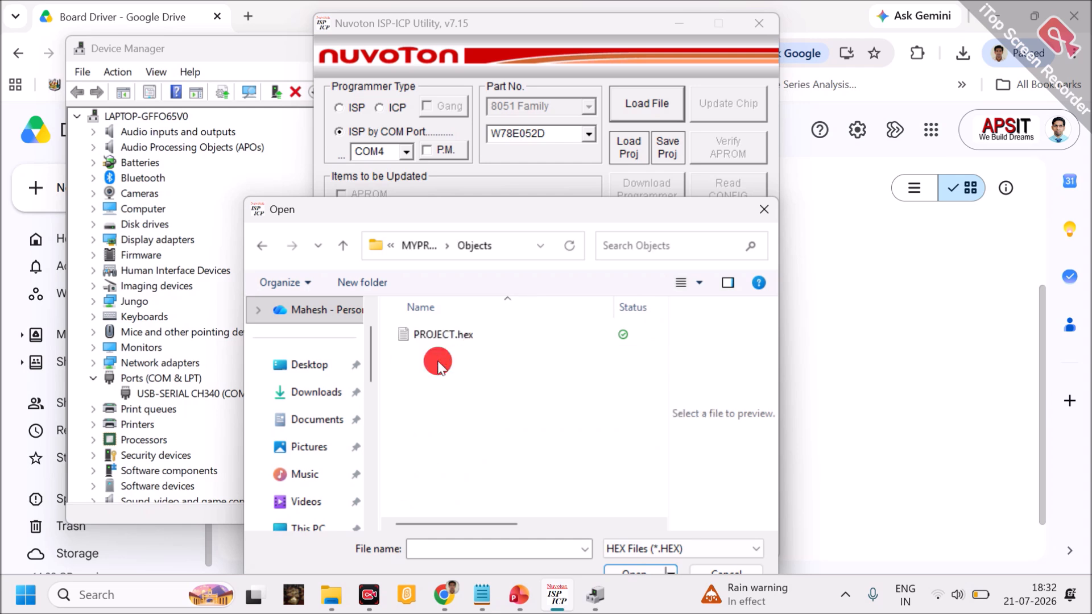
click(455, 343)
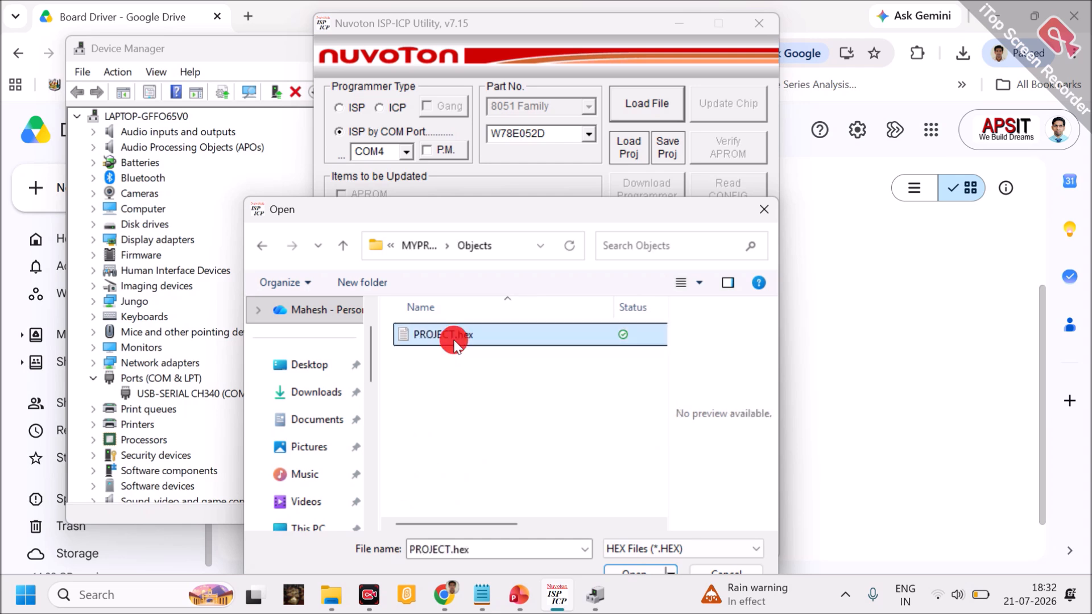
drag(542, 295, 542, 260)
click(632, 539)
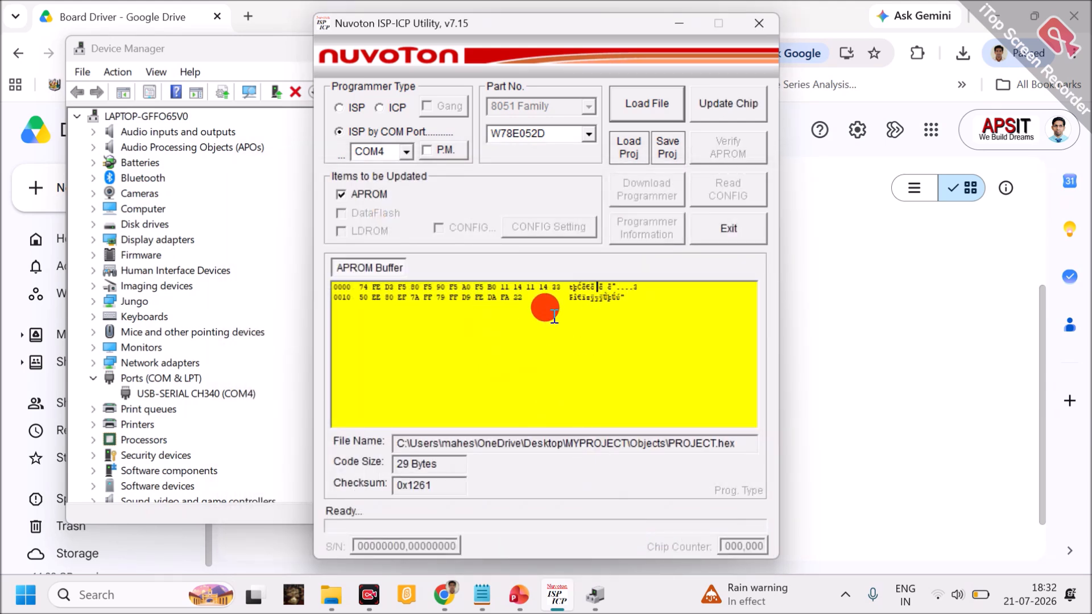
Start updating the chip's APROM with the loaded HEX file and dismiss the log file message
click(709, 102)
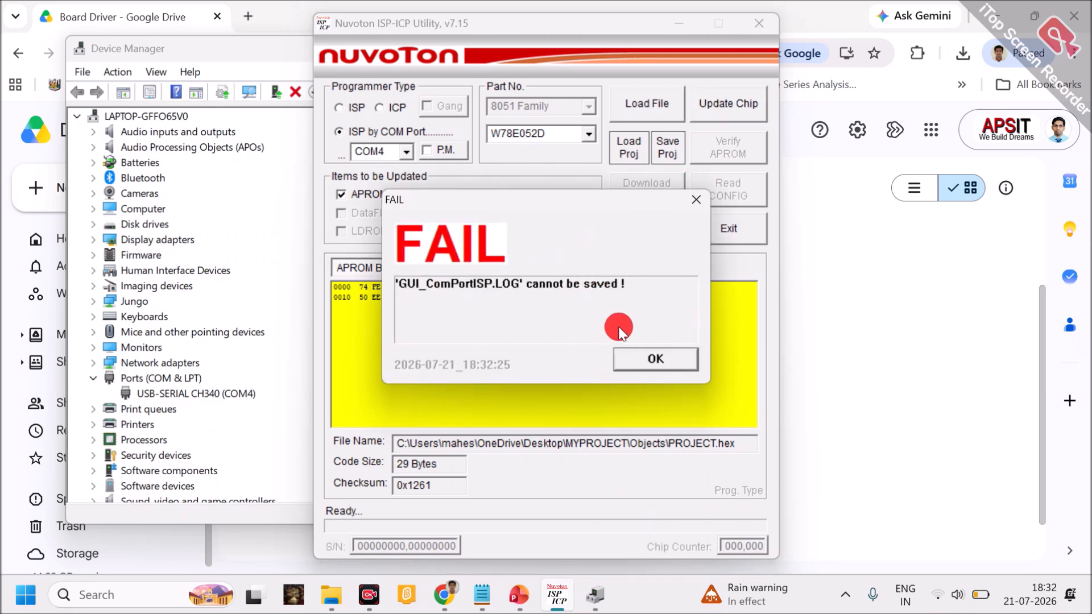
click(674, 366)
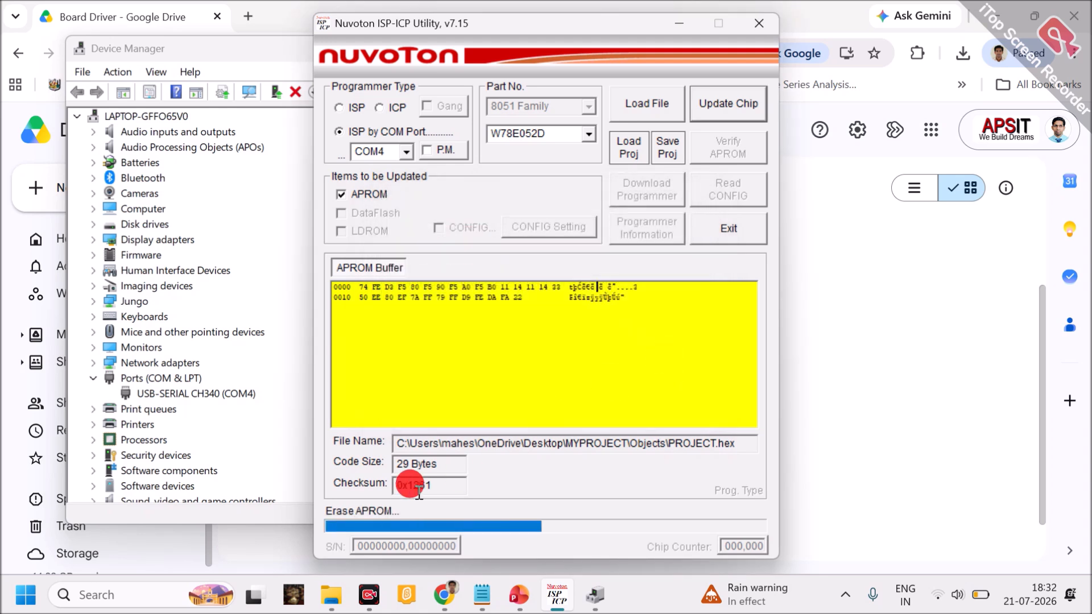